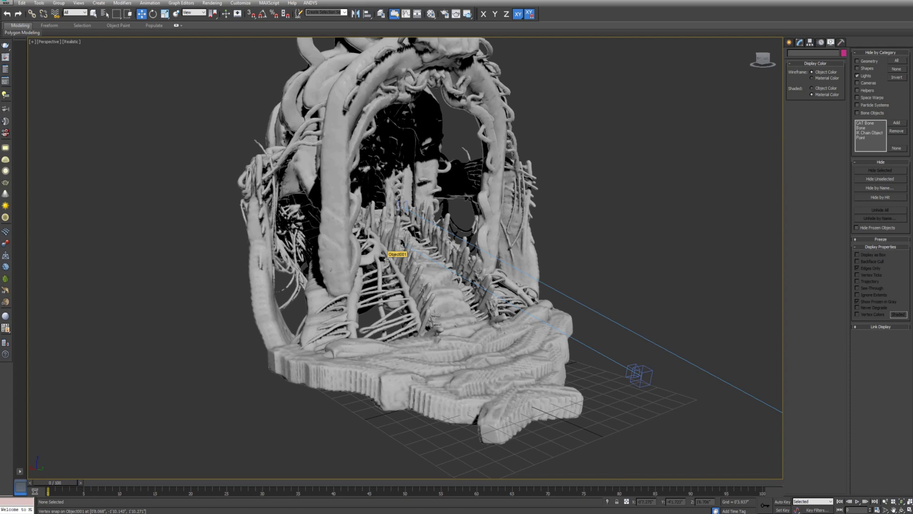
Set the perspective viewport's display style to Shaded for a clearer view of the cave's interior.
{"action": "middle_click_drag", "start_coordinate": [445, 256], "coordinate": [456, 252]}
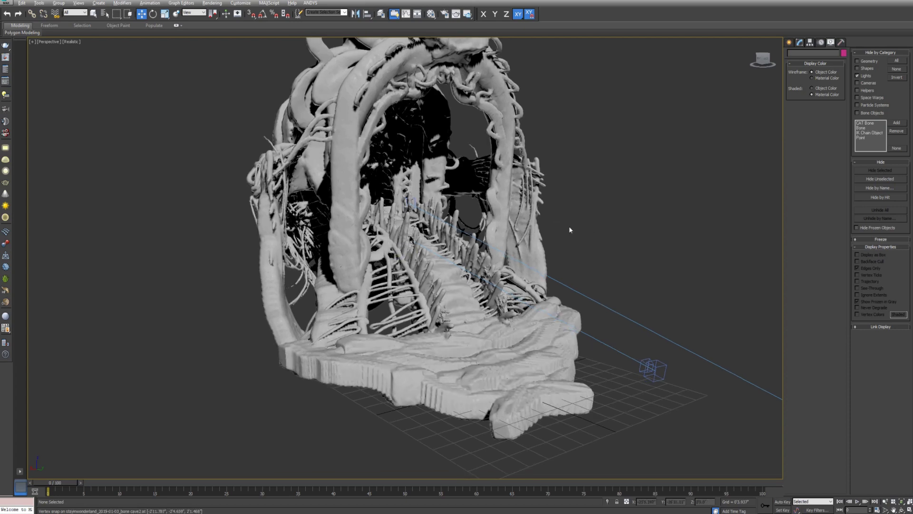
{"action": "middle_click_drag", "start_coordinate": [589, 268], "coordinate": [591, 270]}
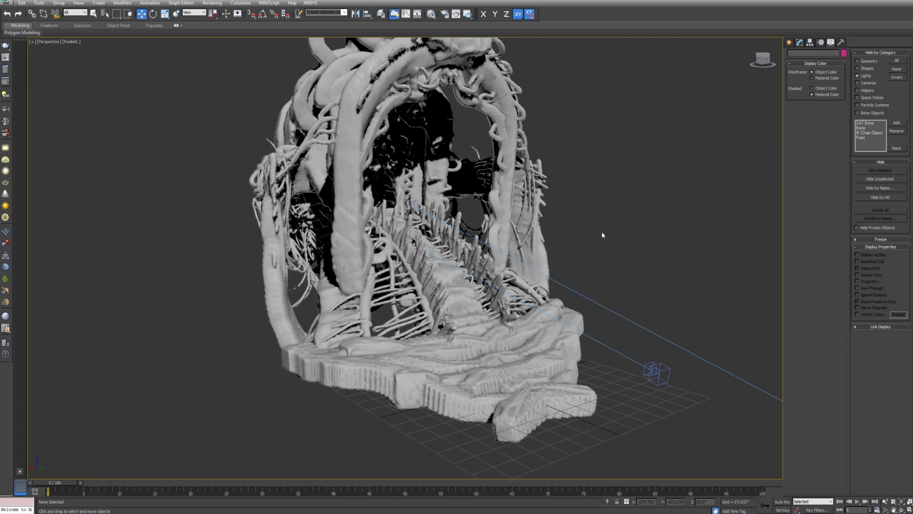
{"action": "middle_click_drag", "start_coordinate": [592, 251], "coordinate": [597, 257], "text": "alt"}
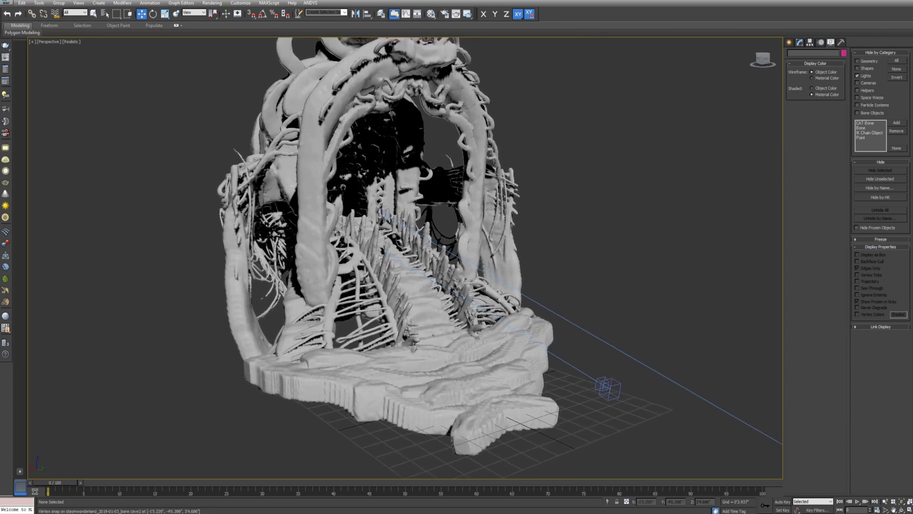
{"action": "scroll", "coordinate": [363, 191], "scroll_direction": "up", "scroll_amount": 5}
{"action": "scroll", "coordinate": [363, 192], "scroll_direction": "down", "scroll_amount": 5}
{"action": "scroll", "coordinate": [363, 192], "scroll_direction": "up", "scroll_amount": 5}
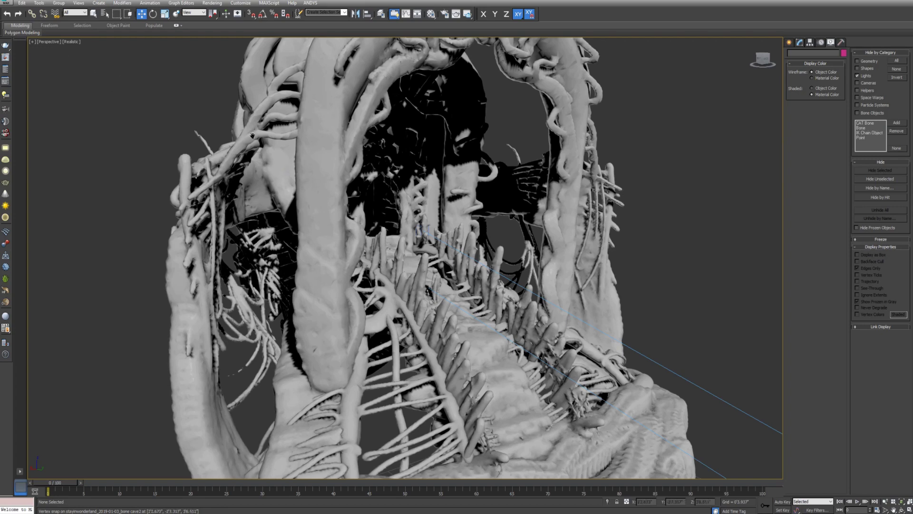
{"action": "left_click", "coordinate": [71, 42]}
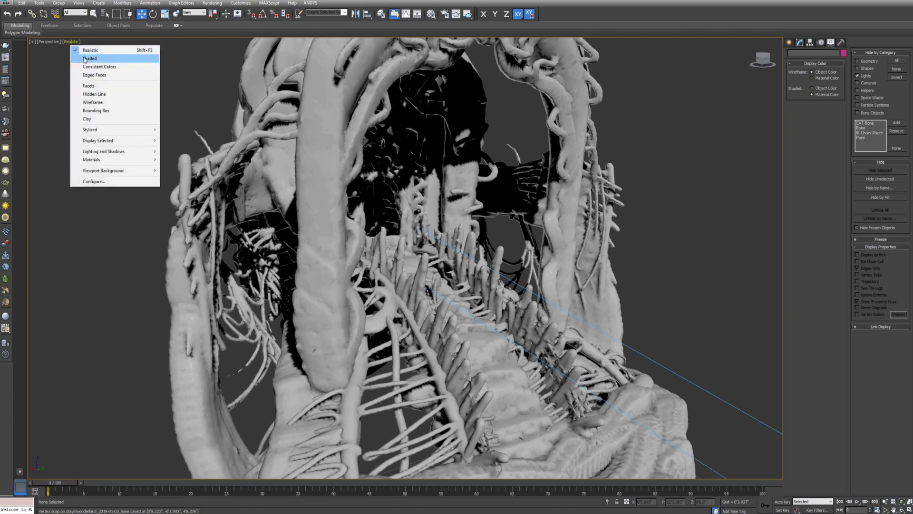
{"action": "left_click", "coordinate": [83, 58]}
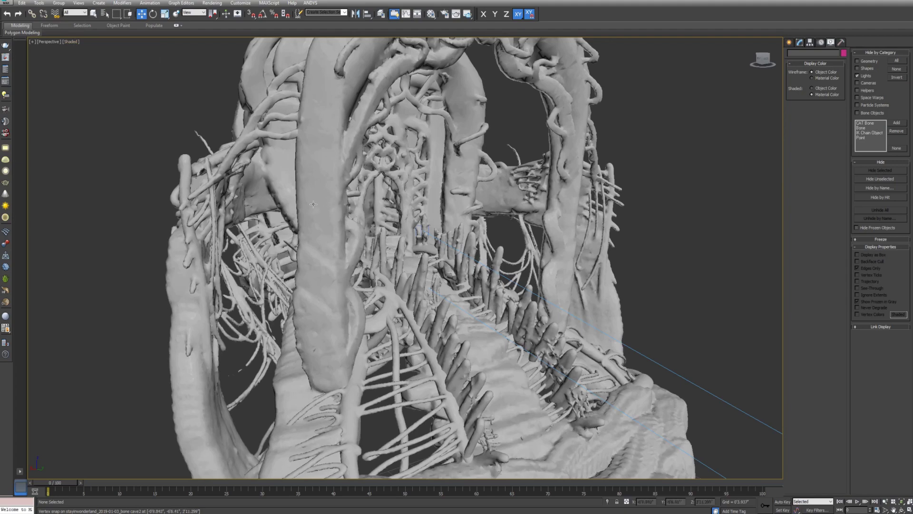
Examine the mesh density around the figure on the walkway with edged faces temporarily shown.
{"action": "mouse_move", "coordinate": [313, 204]}
{"action": "middle_mouse_down", "text": "alt"}
{"action": "mouse_move", "coordinate": [306, 197]}
{"action": "mouse_move", "coordinate": [326, 203]}
{"action": "middle_mouse_up", "text": "alt"}
{"action": "scroll", "coordinate": [419, 288], "scroll_direction": "up", "scroll_amount": 10}
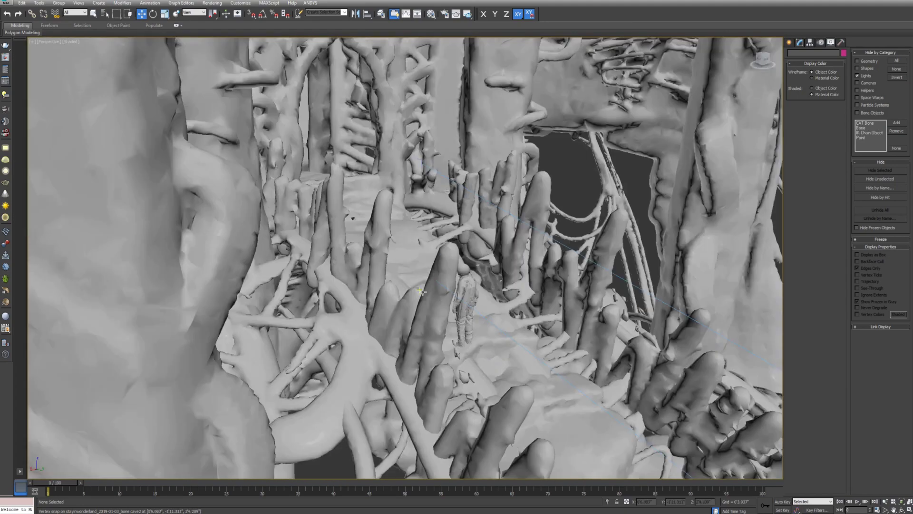
{"action": "scroll", "coordinate": [389, 209], "scroll_direction": "up", "scroll_amount": 10}
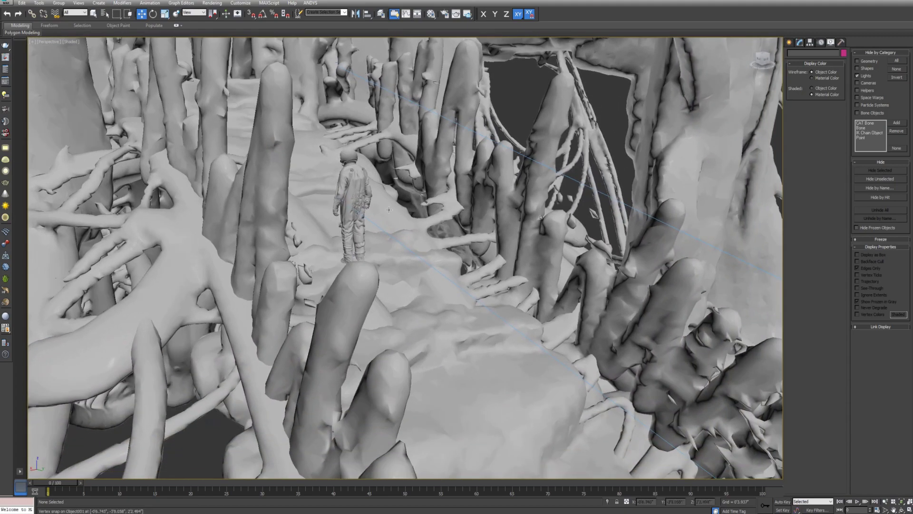
{"action": "middle_click_drag", "start_coordinate": [389, 210], "coordinate": [356, 203], "text": "alt"}
{"action": "key", "text": "F4"}
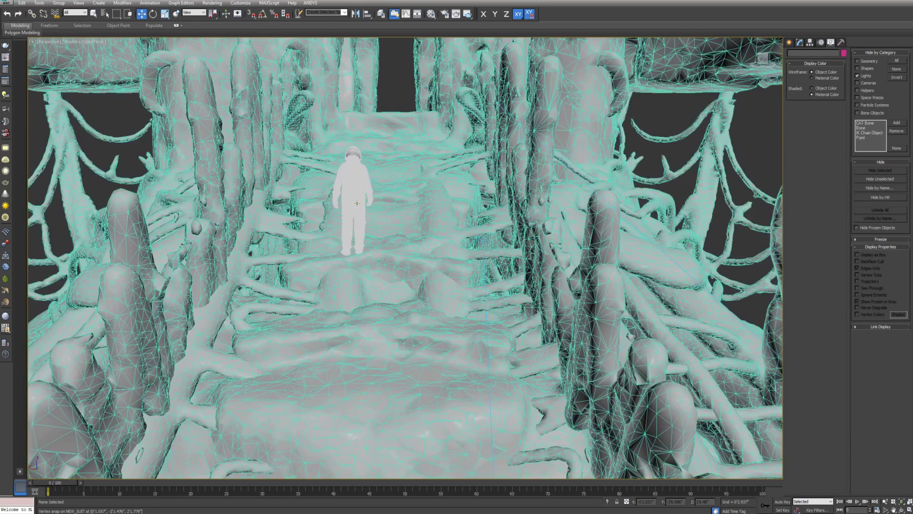
{"action": "middle_click_drag", "start_coordinate": [359, 197], "coordinate": [381, 196], "text": "alt"}
{"action": "scroll", "coordinate": [381, 195], "scroll_direction": "down", "scroll_amount": 5}
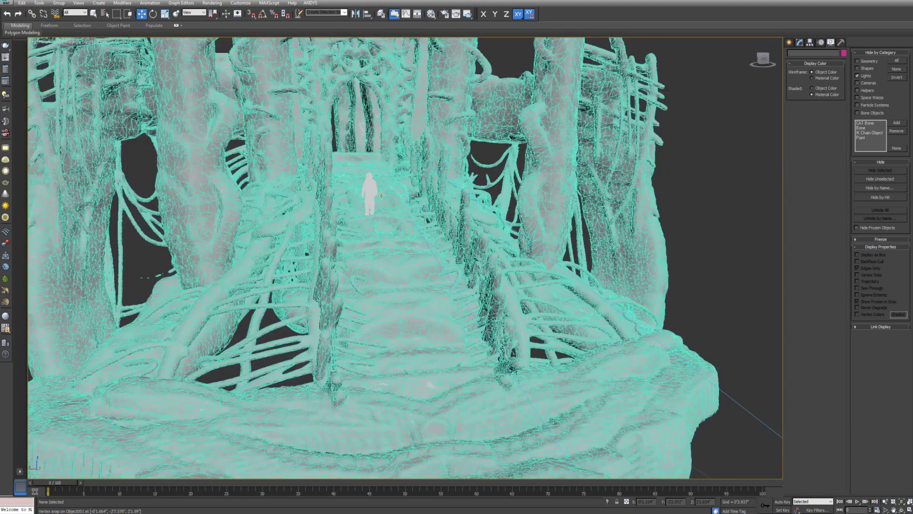
{"action": "key", "text": "F4"}
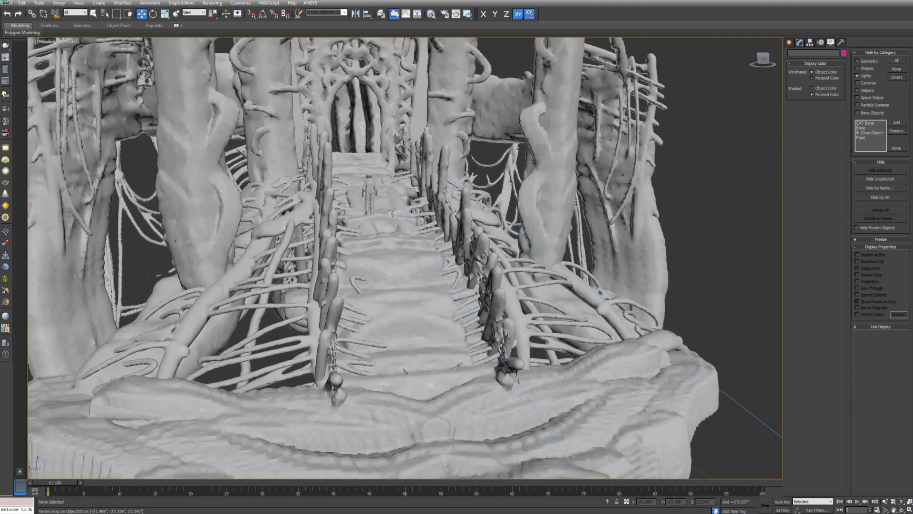
Enable the cave mesh's TurboSmooth modifier, examine the smoothed wireframe around the walkway, and disable the modifier again.
{"action": "middle_click_drag", "start_coordinate": [411, 210], "coordinate": [422, 213], "text": "alt"}
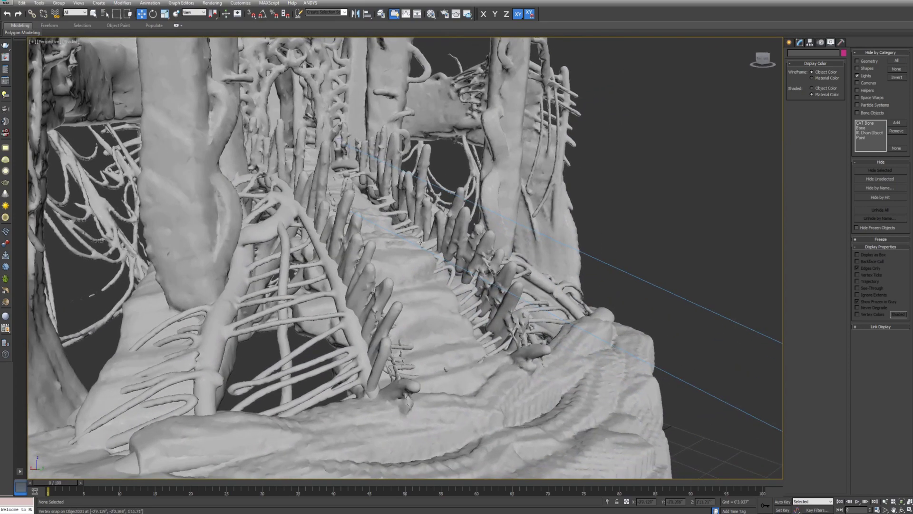
{"action": "left_click", "coordinate": [454, 219]}
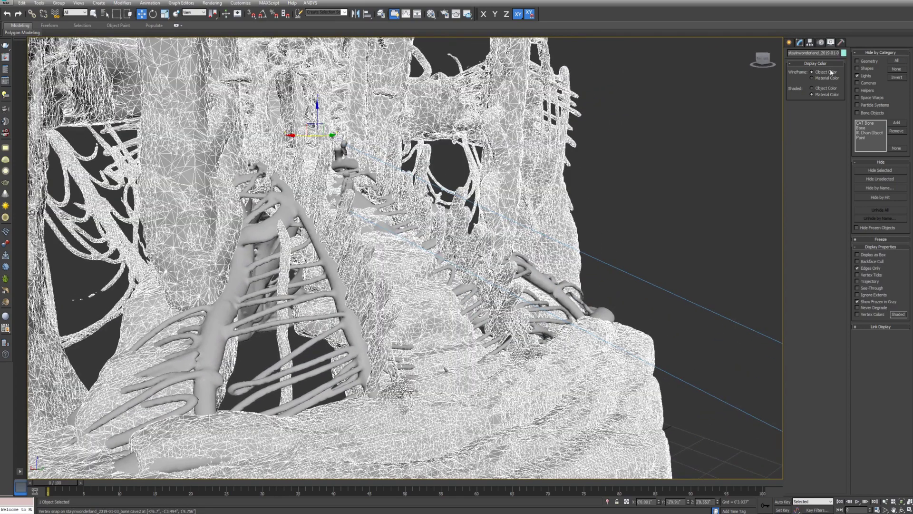
{"action": "left_click", "coordinate": [799, 42]}
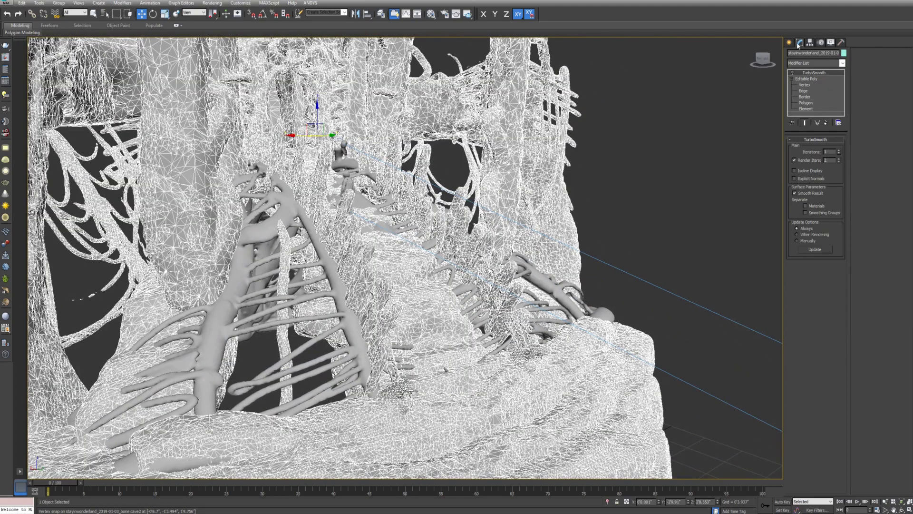
{"action": "left_click", "coordinate": [793, 73]}
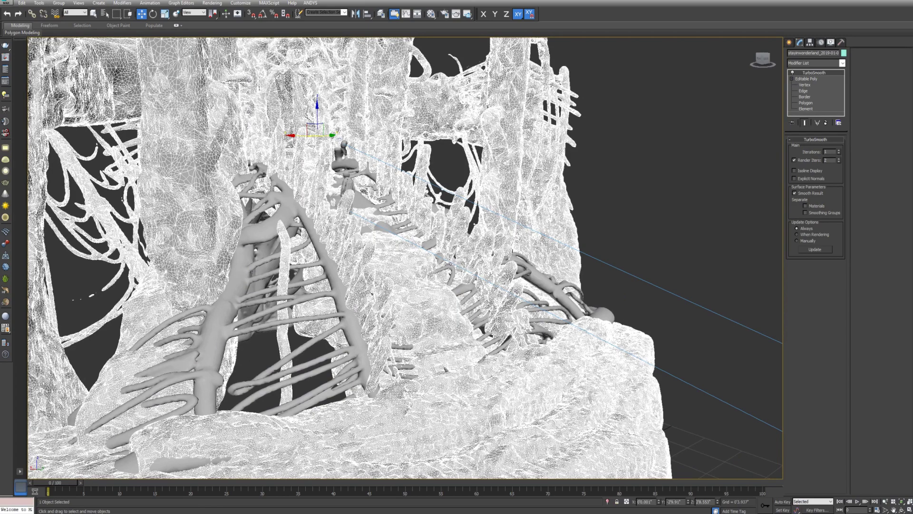
{"action": "scroll", "coordinate": [429, 254], "scroll_direction": "up", "scroll_amount": 2}
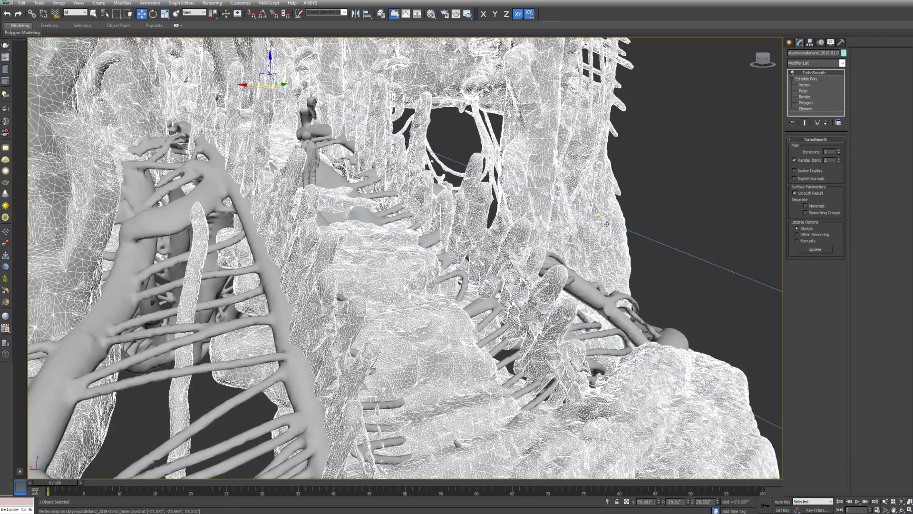
{"action": "middle_click_drag", "start_coordinate": [555, 267], "coordinate": [421, 238], "text": "alt"}
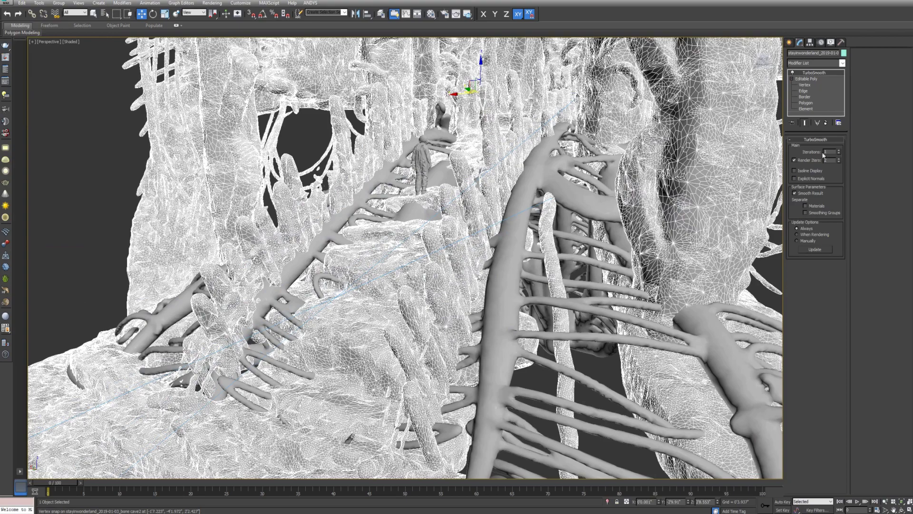
{"action": "middle_click_drag", "start_coordinate": [470, 199], "coordinate": [452, 229], "text": "alt"}
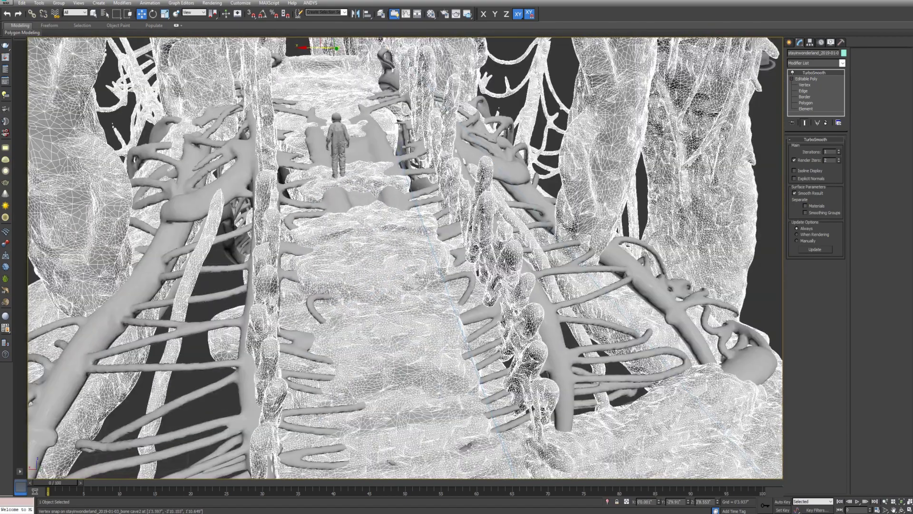
{"action": "left_click", "coordinate": [793, 74]}
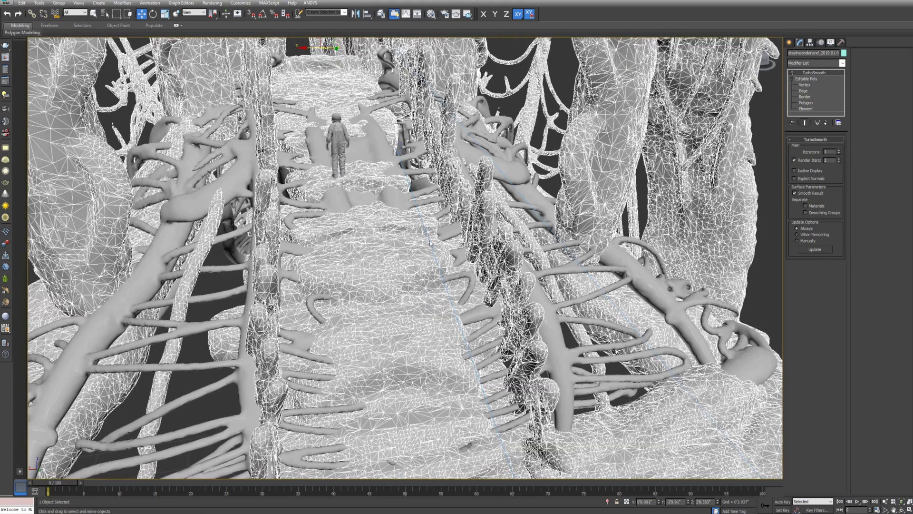
Deselect the cave mesh and maximize the VRayCam002 camera viewport.
{"action": "middle_click_drag", "start_coordinate": [410, 167], "coordinate": [398, 237], "text": "alt"}
{"action": "scroll", "coordinate": [378, 174], "scroll_direction": "down", "scroll_amount": 6}
{"action": "scroll", "coordinate": [402, 223], "scroll_direction": "up", "scroll_amount": 3}
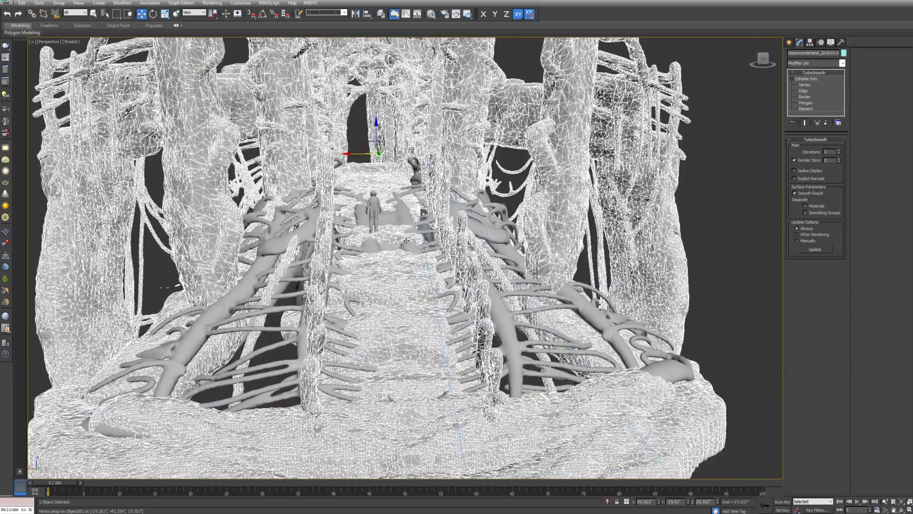
{"action": "key", "text": "alt+w"}
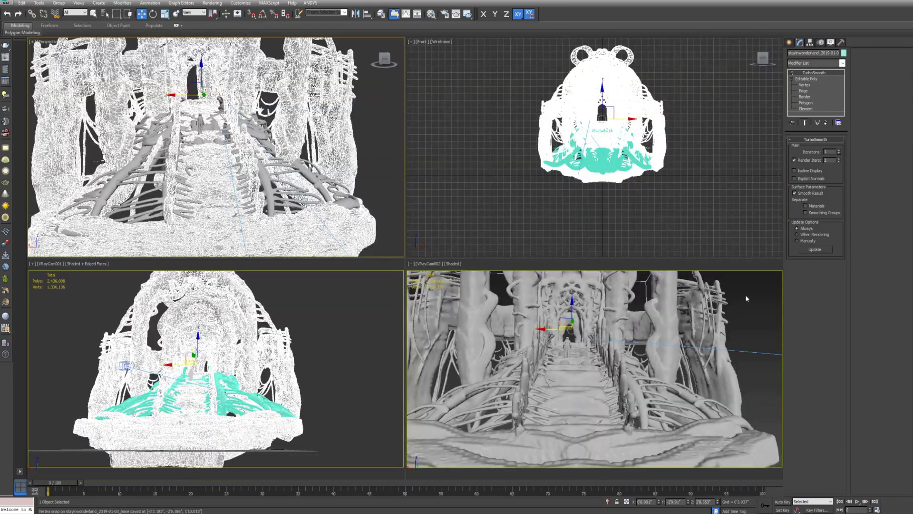
{"action": "left_click", "coordinate": [746, 295]}
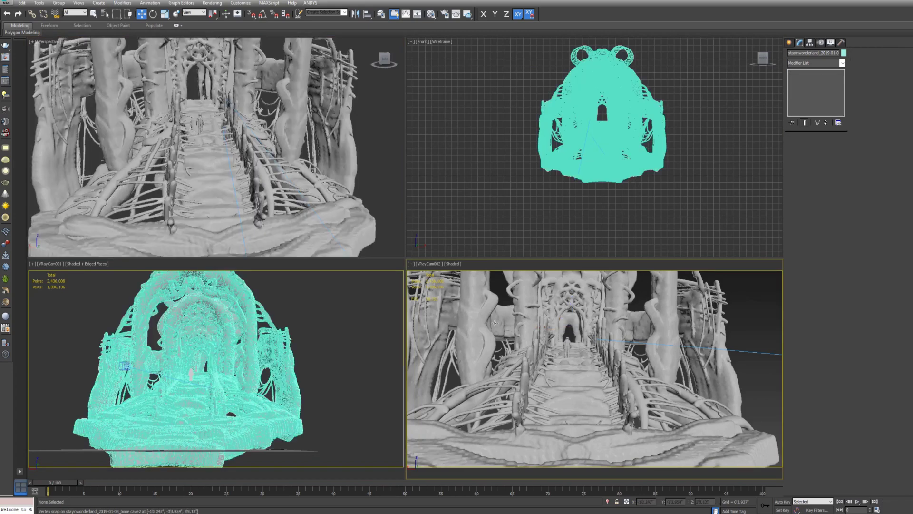
{"action": "key", "text": "alt+w"}
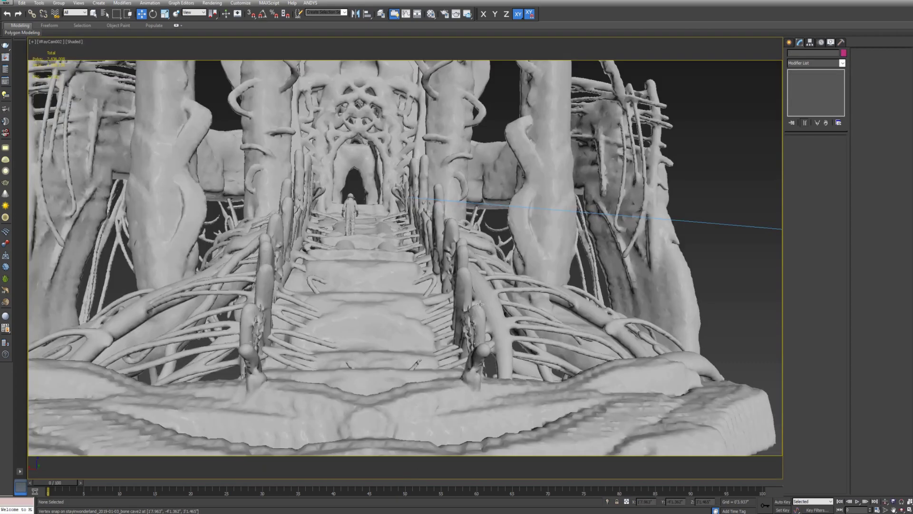
Start an interactive V-Ray render of the camera view and move the frame buffer clear of the viewport's lower part.
{"action": "left_click", "coordinate": [468, 15]}
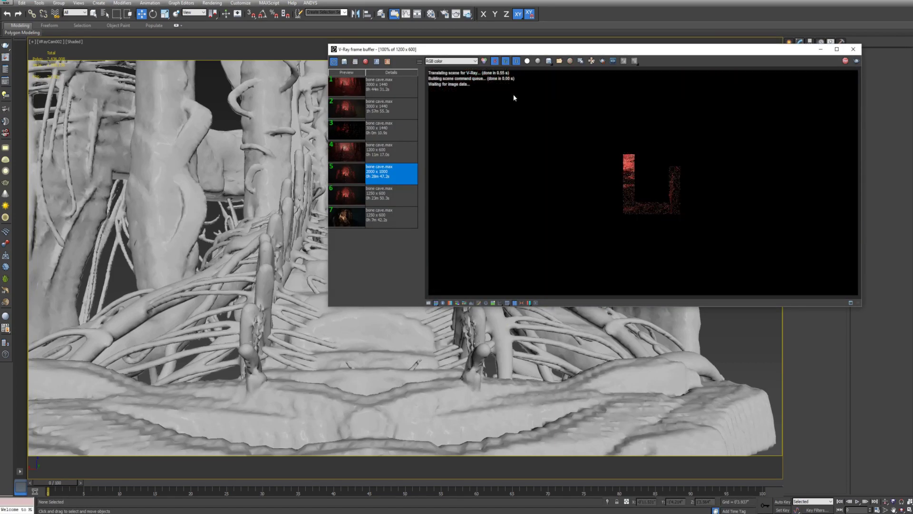
{"action": "left_click_drag", "start_coordinate": [591, 52], "coordinate": [535, 59]}
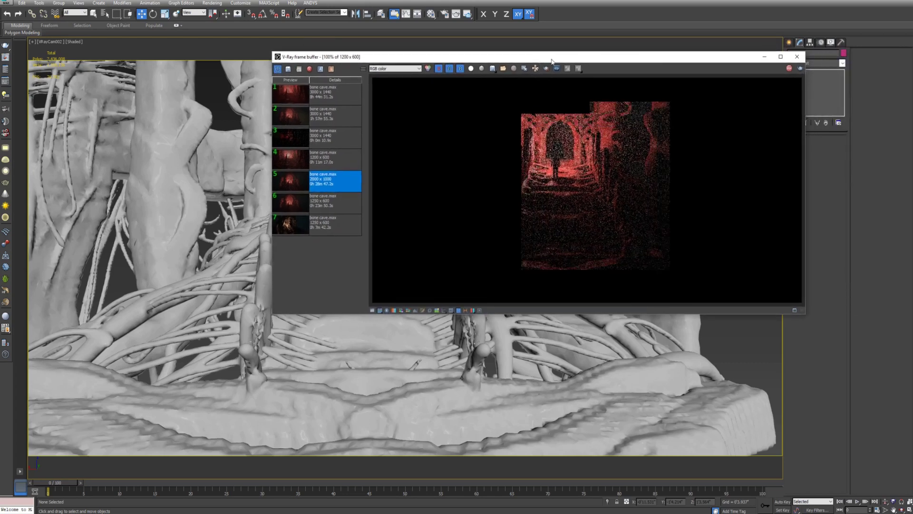
{"action": "left_click_drag", "start_coordinate": [538, 62], "coordinate": [482, 71]}
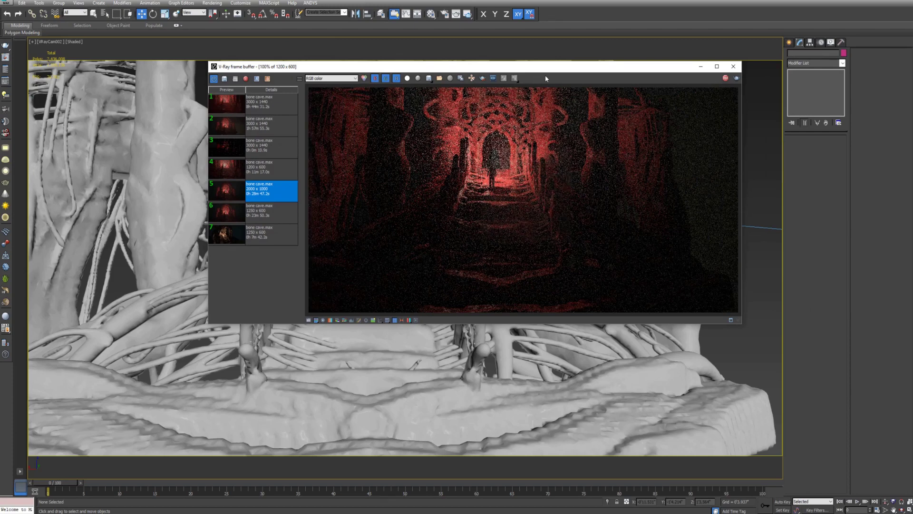
{"action": "left_click_drag", "start_coordinate": [540, 70], "coordinate": [512, 50]}
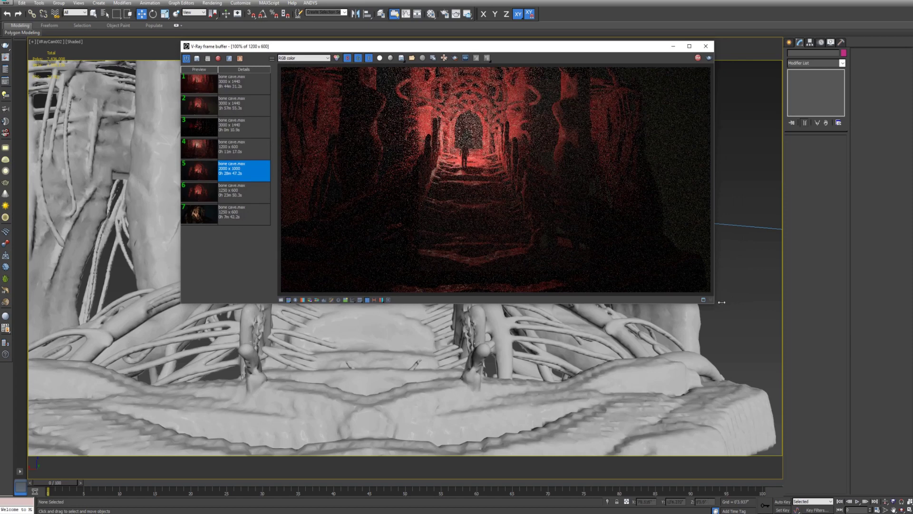
Orbit the VRayCam002 camera to side and raised angles around the cave while the interactive render updates.
{"action": "left_click", "coordinate": [727, 316]}
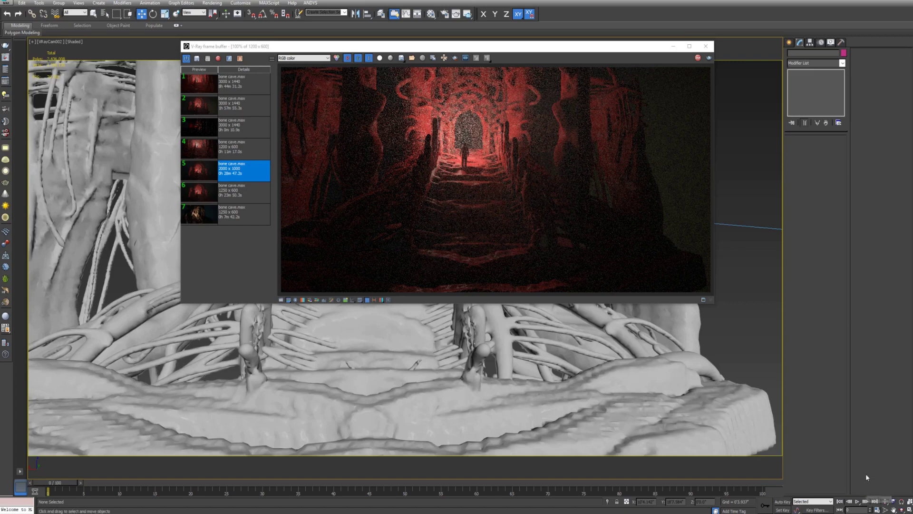
{"action": "left_click", "coordinate": [903, 509]}
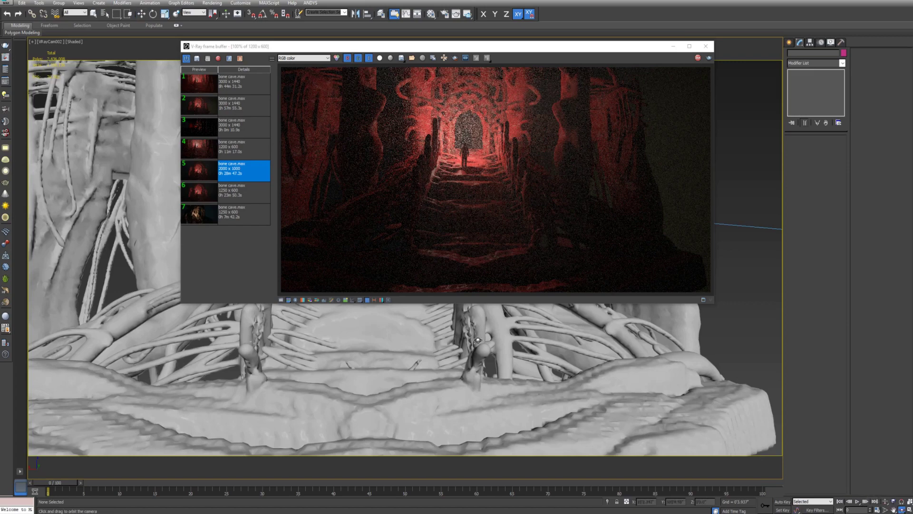
{"action": "left_click_drag", "start_coordinate": [474, 342], "coordinate": [460, 346]}
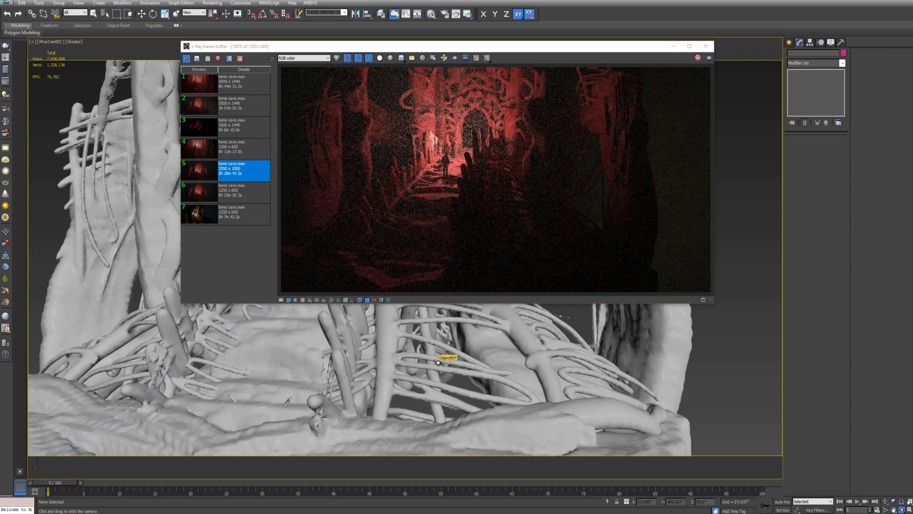
{"action": "left_click_drag", "start_coordinate": [425, 348], "coordinate": [409, 384]}
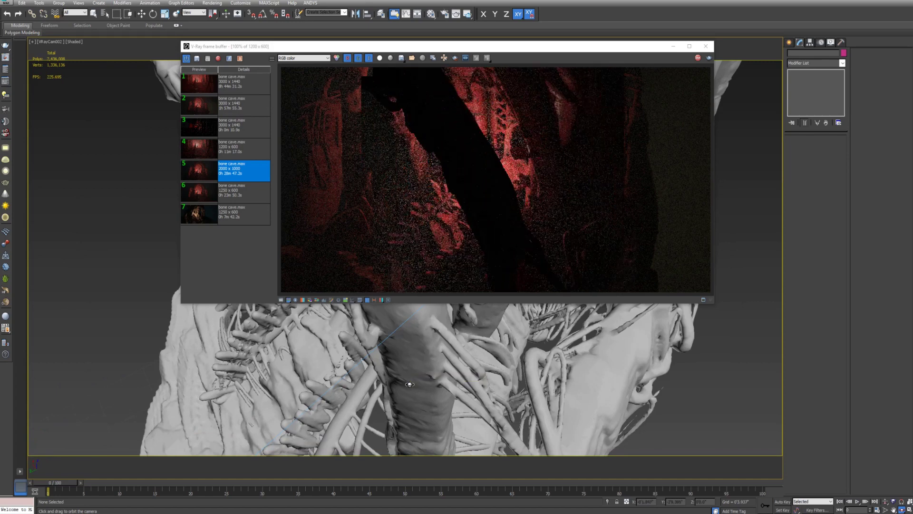
{"action": "left_click_drag", "start_coordinate": [408, 381], "coordinate": [414, 368]}
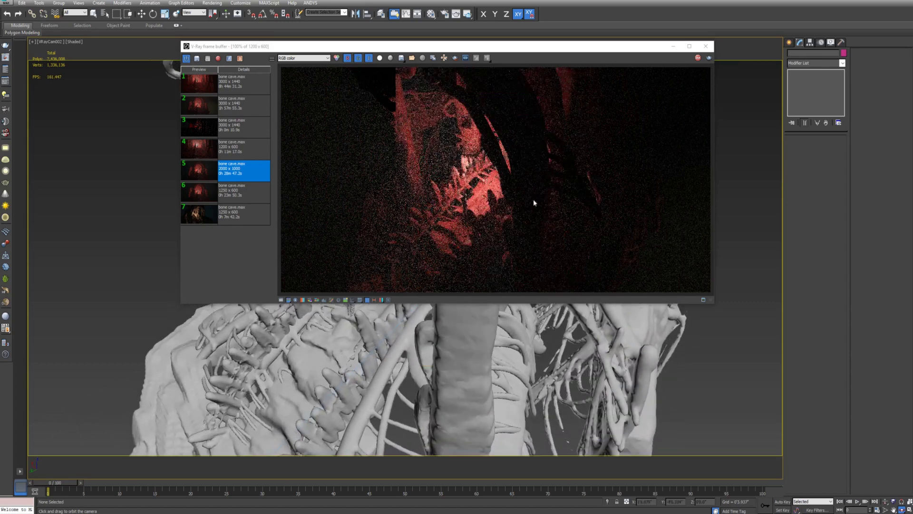
Stop the interactive render and close the V-Ray frame buffer.
{"action": "left_click", "coordinate": [698, 59]}
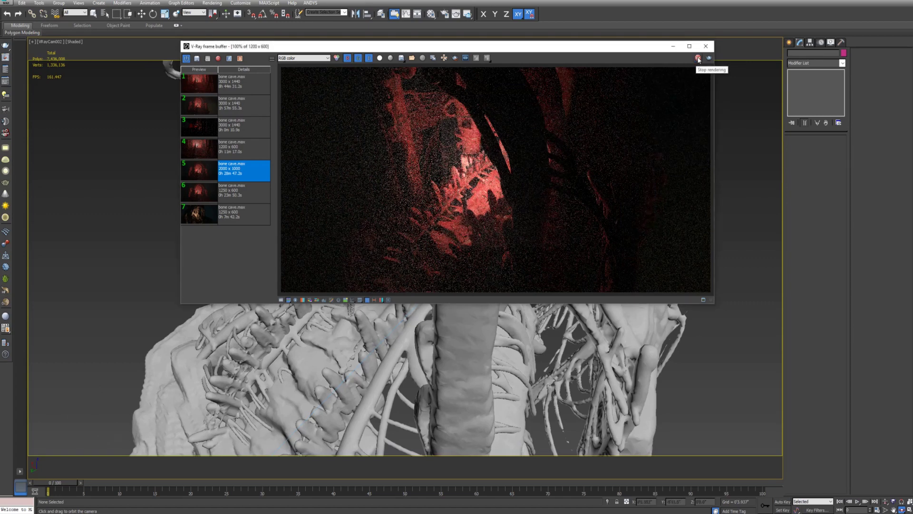
{"action": "left_click", "coordinate": [706, 46]}
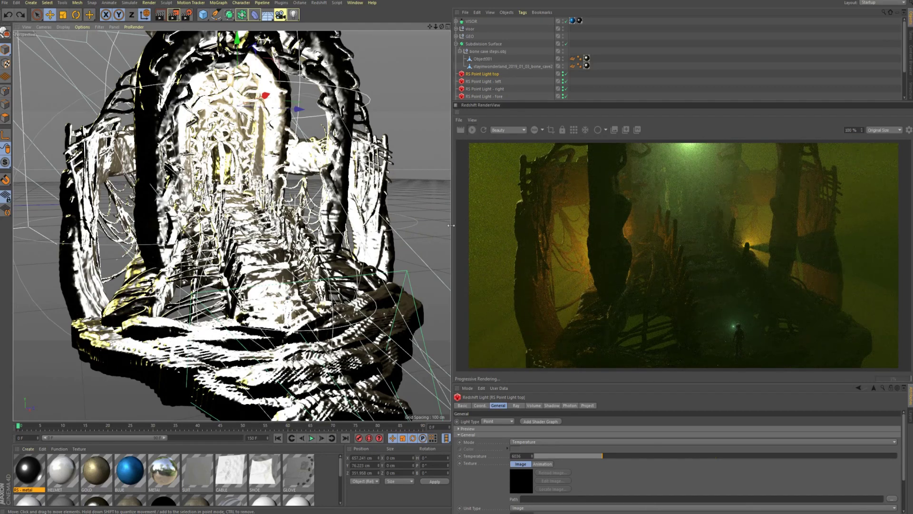
Switch to the cave scene in Cinema 4D and deselect the top point light.
{"action": "left_click", "coordinate": [413, 203]}
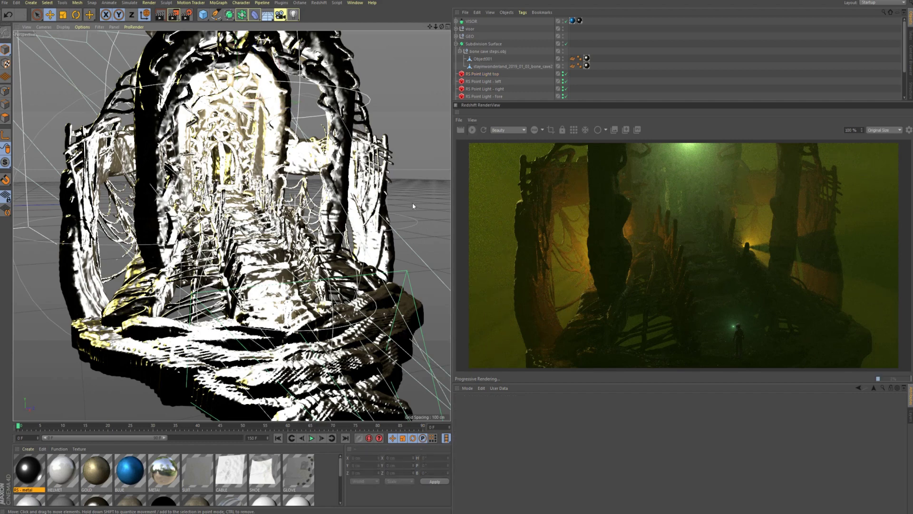
Orbit and zoom around the cave entrance to examine its Redshift lighting from frontal, angled and lower viewpoints.
{"action": "left_click_drag", "start_coordinate": [425, 211], "coordinate": [307, 226], "text": "alt"}
{"action": "mouse_move", "coordinate": [300, 261]}
{"action": "left_mouse_down", "text": "alt"}
{"action": "mouse_move", "coordinate": [326, 236]}
{"action": "mouse_move", "coordinate": [313, 267]}
{"action": "left_mouse_up", "text": "alt"}
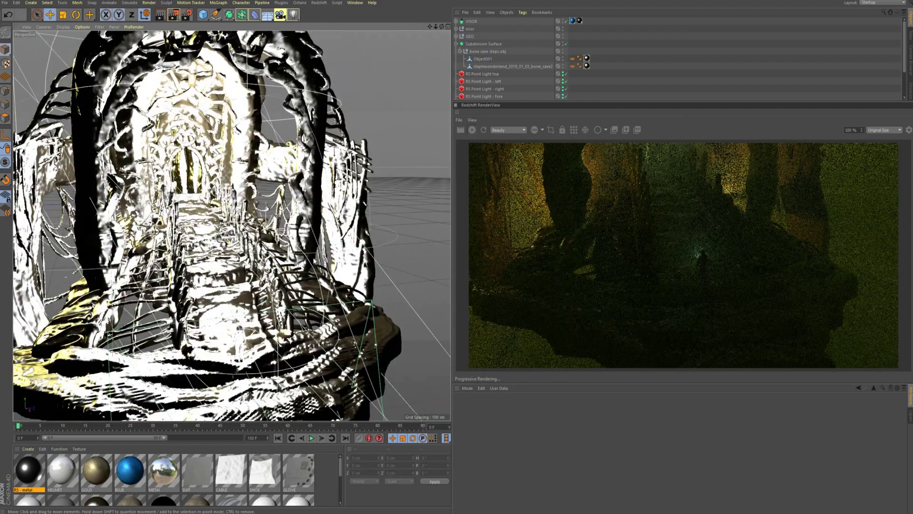
{"action": "left_click", "coordinate": [195, 129]}
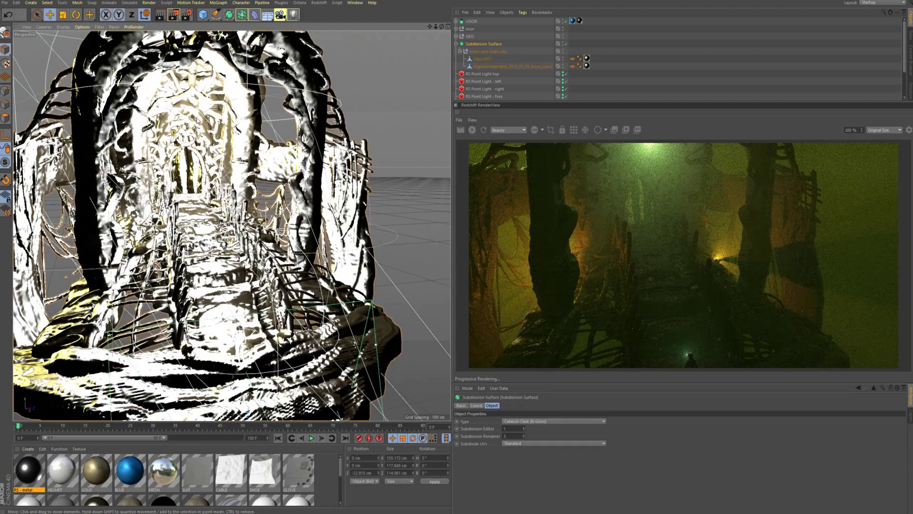
{"action": "key", "text": "ctrl+z"}
{"action": "left_click_drag", "start_coordinate": [239, 185], "coordinate": [252, 214], "text": "alt"}
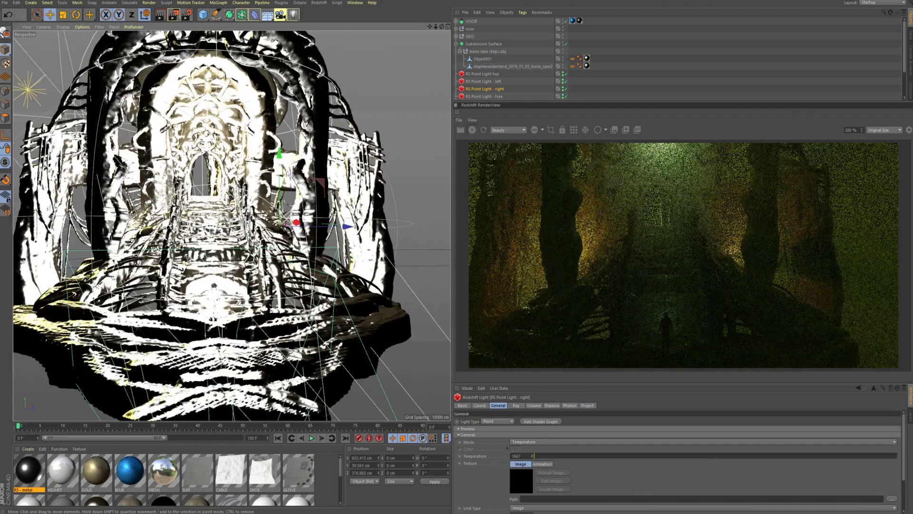
{"action": "scroll", "coordinate": [232, 224], "scroll_direction": "up", "scroll_amount": 3}
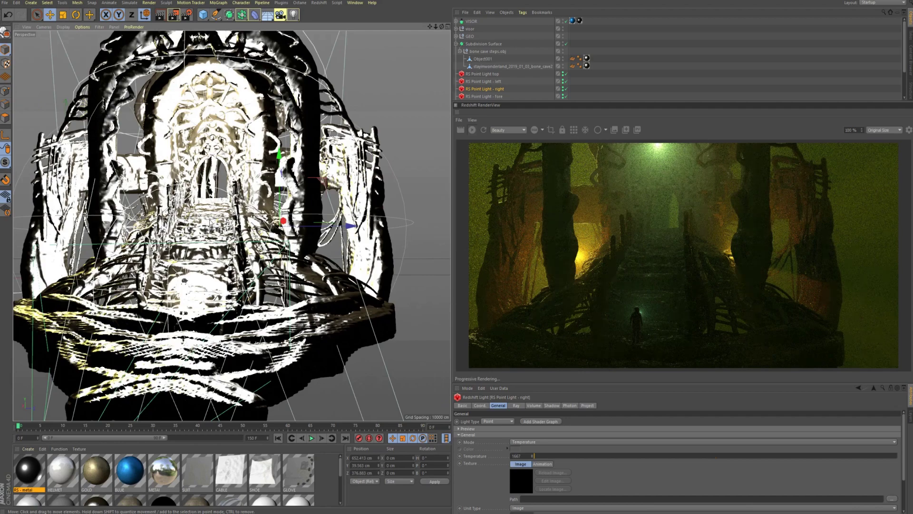
{"action": "left_click_drag", "start_coordinate": [204, 223], "coordinate": [271, 246], "text": "alt"}
{"action": "scroll", "coordinate": [272, 224], "scroll_direction": "up", "scroll_amount": 4}
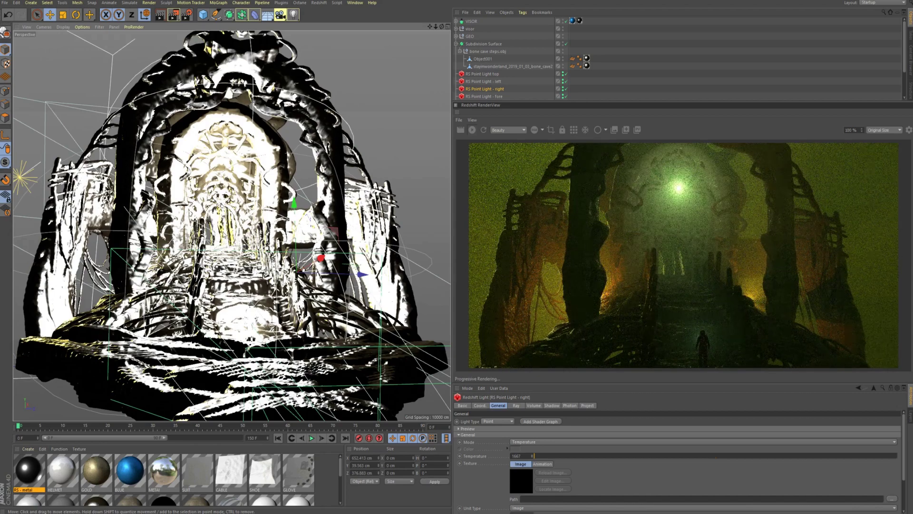
{"action": "left_click_drag", "start_coordinate": [271, 246], "coordinate": [223, 251], "text": "alt"}
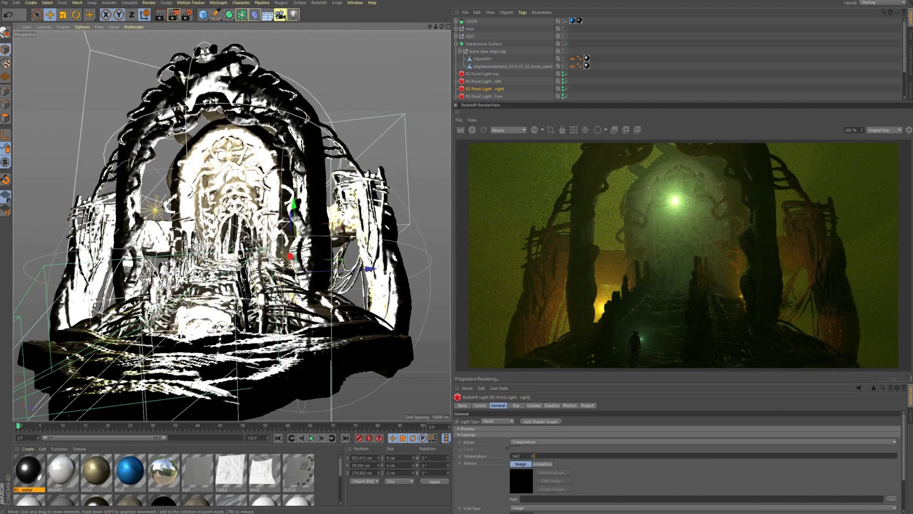
{"action": "left_click_drag", "start_coordinate": [203, 278], "coordinate": [217, 252], "text": "alt"}
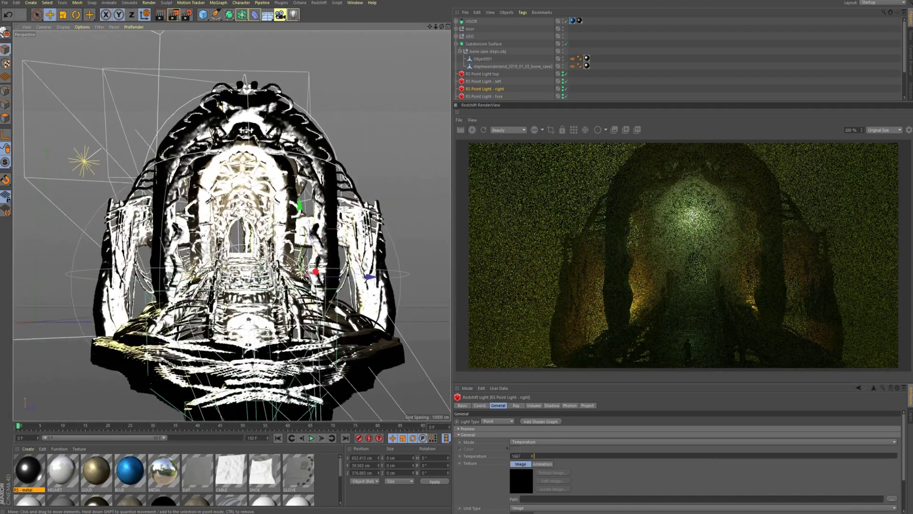
Select the large fog area light beside the cave and move it slightly downward.
{"action": "scroll", "coordinate": [232, 226], "scroll_direction": "down", "scroll_amount": 10}
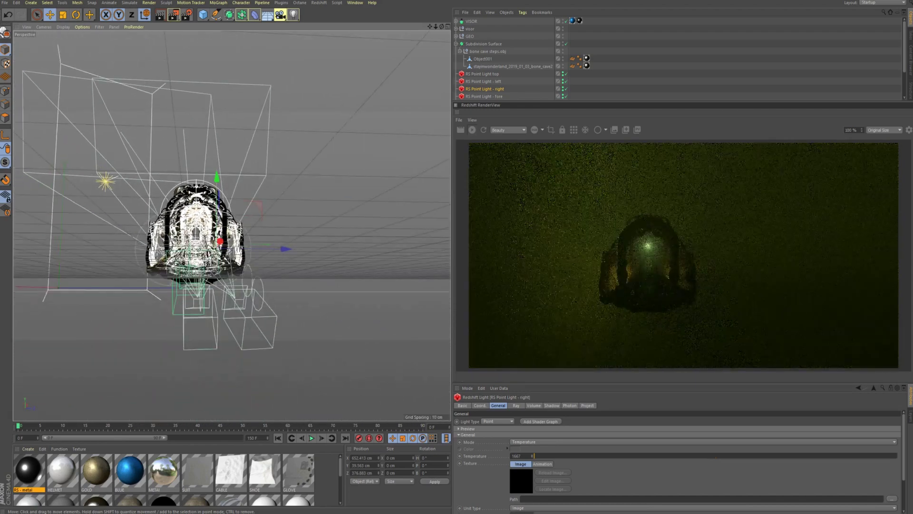
{"action": "left_click_drag", "start_coordinate": [142, 226], "coordinate": [108, 265], "text": "alt"}
{"action": "left_click", "coordinate": [103, 278]}
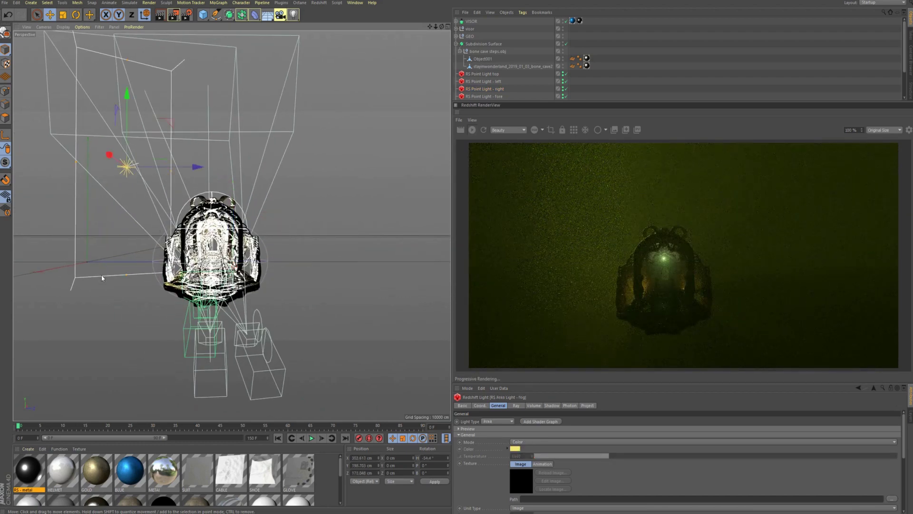
{"action": "left_click_drag", "start_coordinate": [128, 99], "coordinate": [128, 107]}
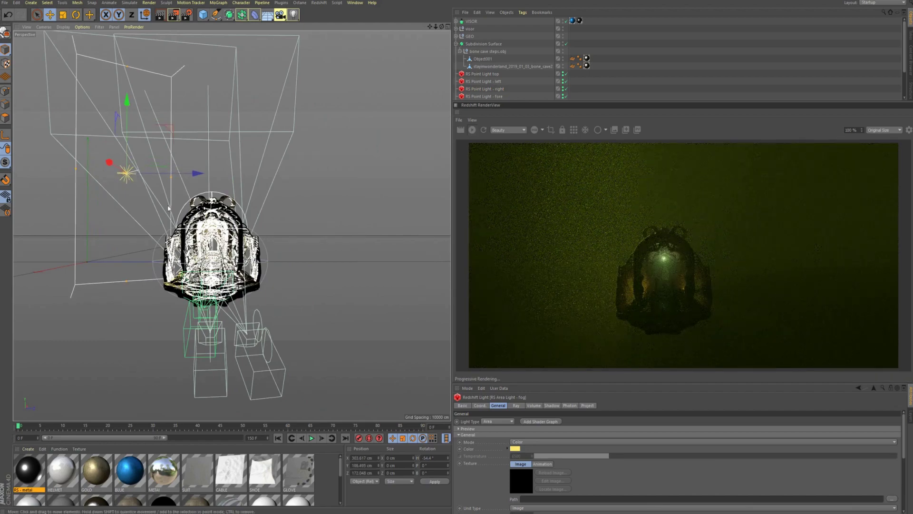
Examine the fog and arch lighting up close from the front and side of the cave in the progressive render.
{"action": "scroll", "coordinate": [206, 238], "scroll_direction": "up", "scroll_amount": 4}
{"action": "scroll", "coordinate": [218, 258], "scroll_direction": "up", "scroll_amount": 3}
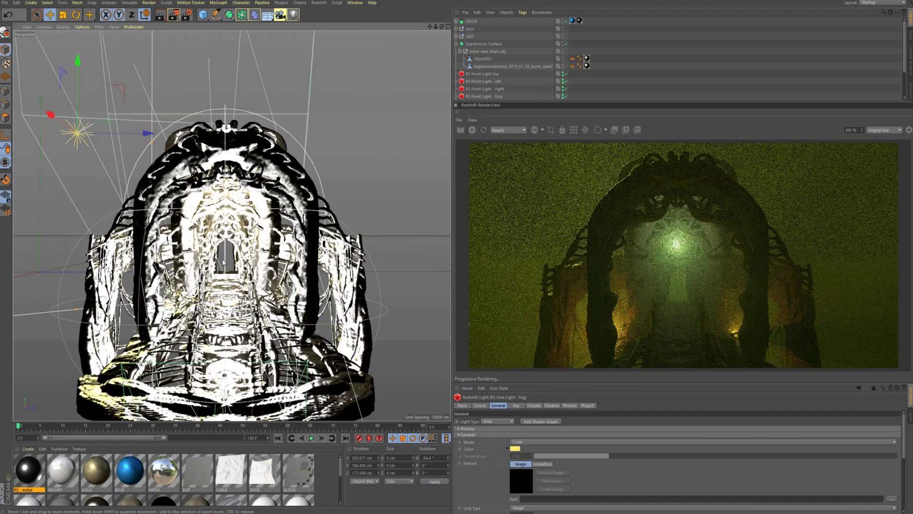
{"action": "scroll", "coordinate": [219, 258], "scroll_direction": "up", "scroll_amount": 3}
{"action": "scroll", "coordinate": [215, 256], "scroll_direction": "up", "scroll_amount": 3}
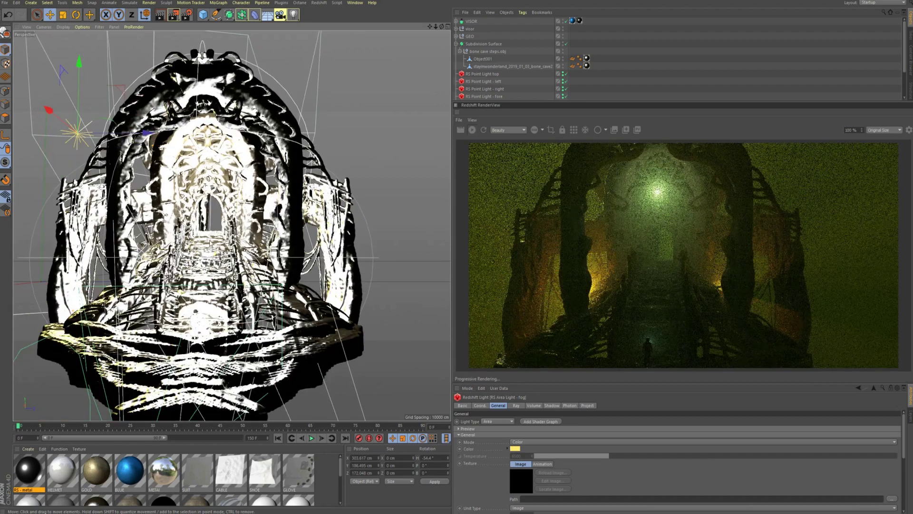
{"action": "middle_click_drag", "start_coordinate": [215, 256], "coordinate": [252, 287], "text": "alt"}
{"action": "scroll", "coordinate": [252, 287], "scroll_direction": "up", "scroll_amount": 3}
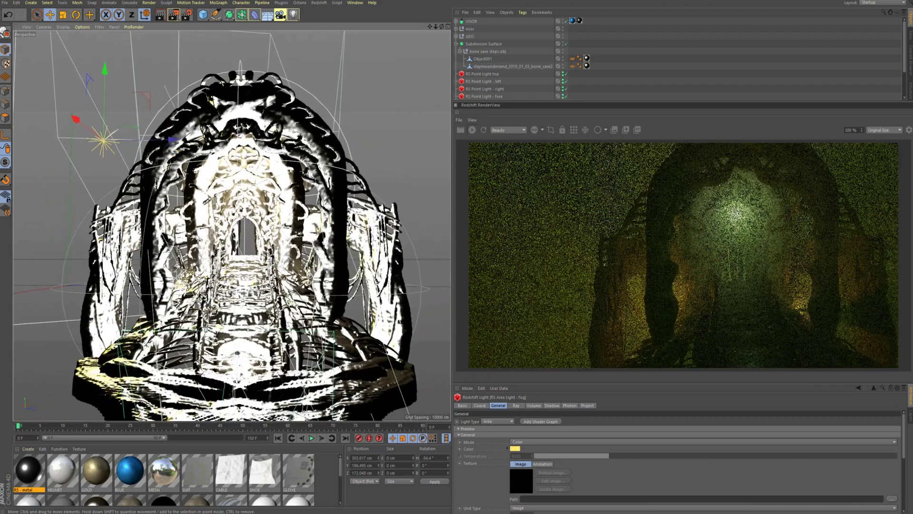
{"action": "left_click", "coordinate": [243, 191]}
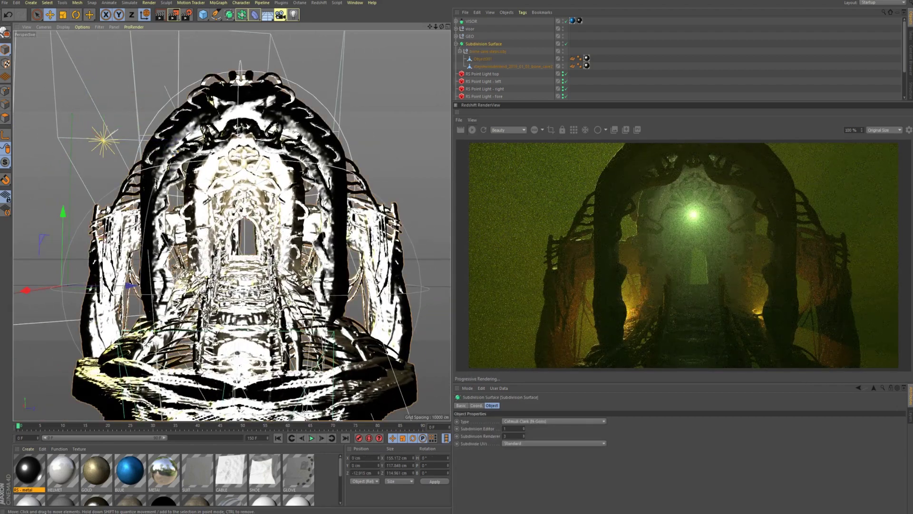
{"action": "left_click_drag", "start_coordinate": [245, 193], "coordinate": [323, 204], "text": "alt"}
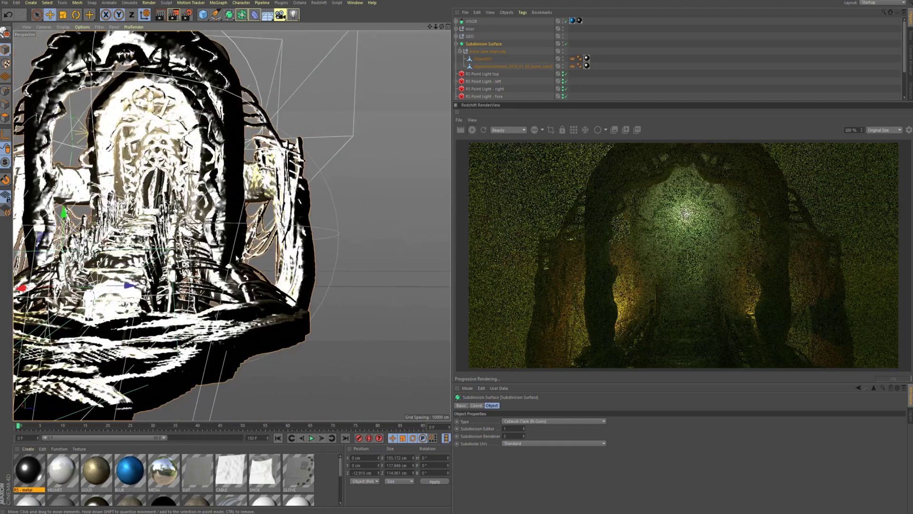
{"action": "left_click_drag", "start_coordinate": [166, 206], "coordinate": [224, 183], "text": "alt"}
Select the top point light and examine its glow through the pillars from side, low and close-up angles.
{"action": "left_click", "coordinate": [264, 171]}
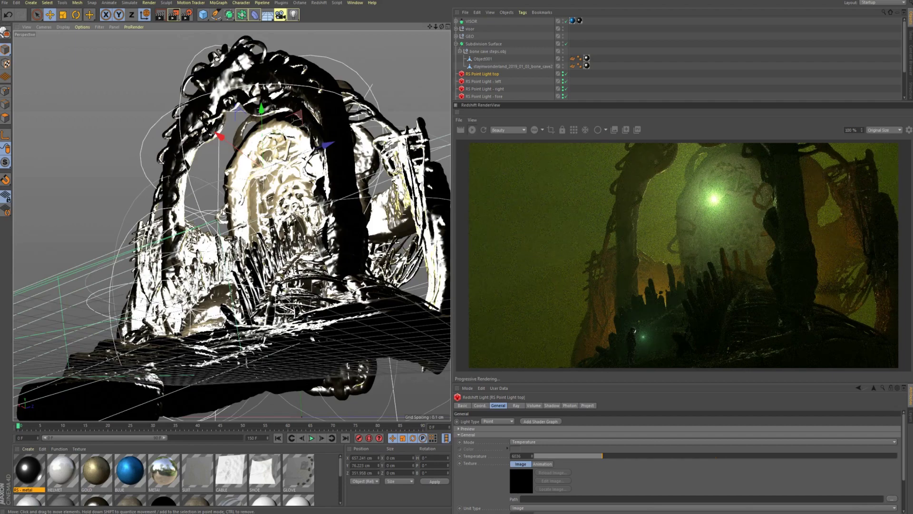
{"action": "left_click_drag", "start_coordinate": [238, 212], "coordinate": [205, 208], "text": "alt"}
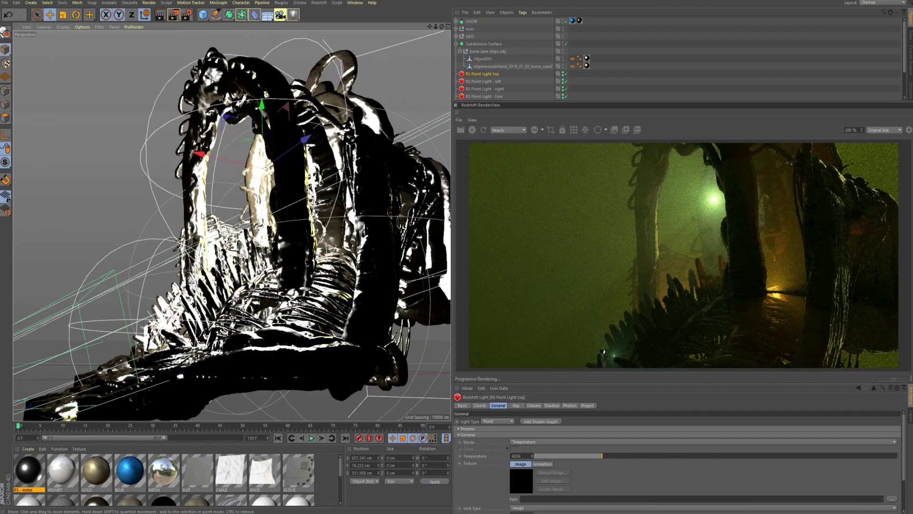
{"action": "left_click_drag", "start_coordinate": [182, 230], "coordinate": [316, 161], "text": "alt"}
{"action": "left_click_drag", "start_coordinate": [289, 259], "coordinate": [250, 219], "text": "alt"}
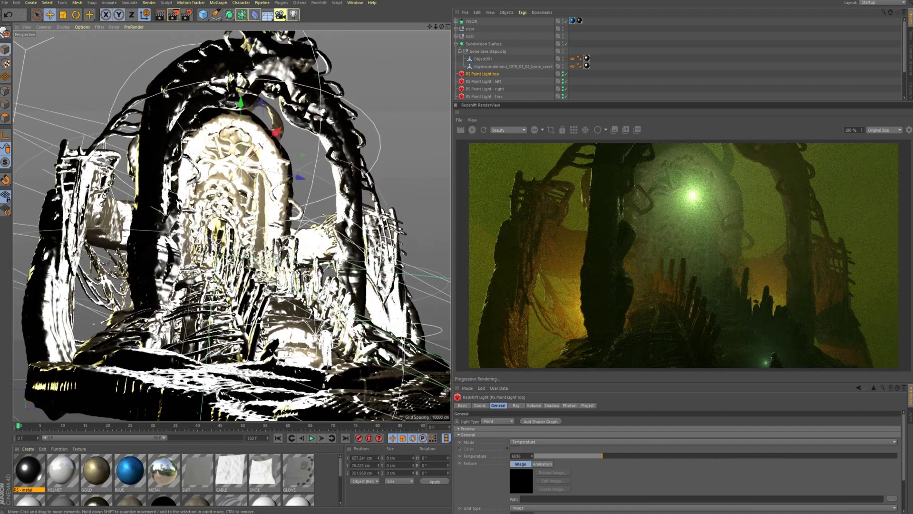
{"action": "scroll", "coordinate": [226, 270], "scroll_direction": "up", "scroll_amount": 6}
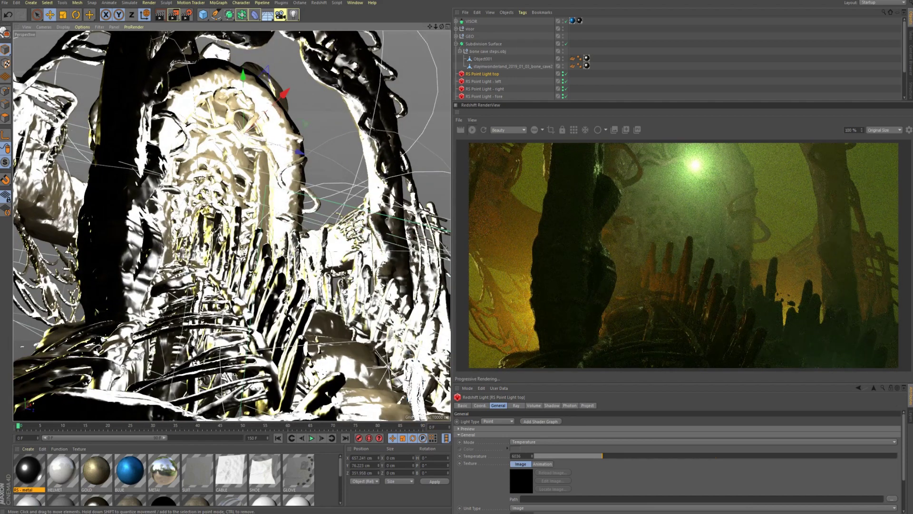
{"action": "left_click_drag", "start_coordinate": [276, 229], "coordinate": [188, 281], "text": "alt"}
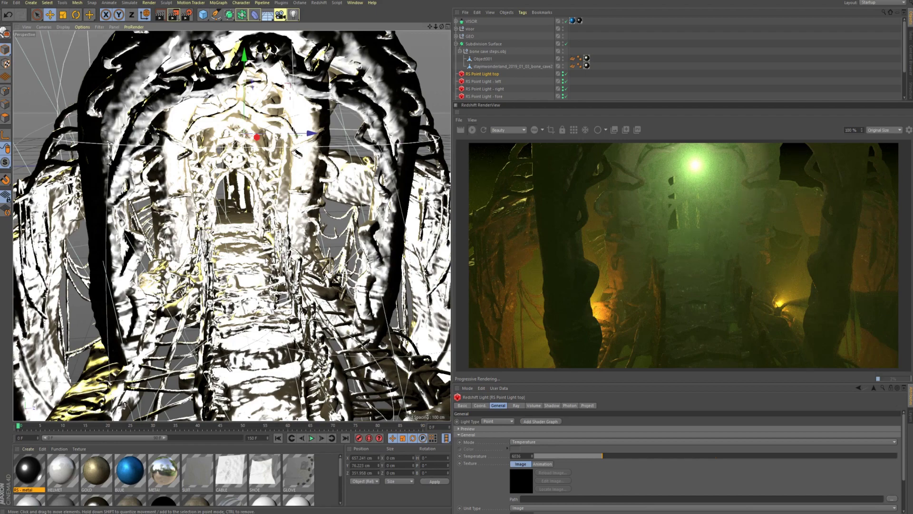
{"action": "left_click_drag", "start_coordinate": [164, 306], "coordinate": [120, 283], "text": "alt"}
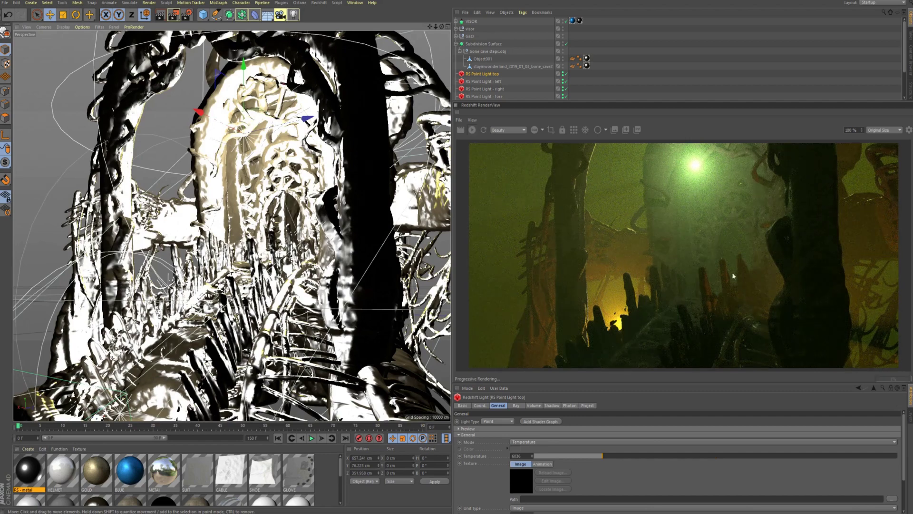
{"action": "left_click_drag", "start_coordinate": [377, 273], "coordinate": [295, 272], "text": "alt"}
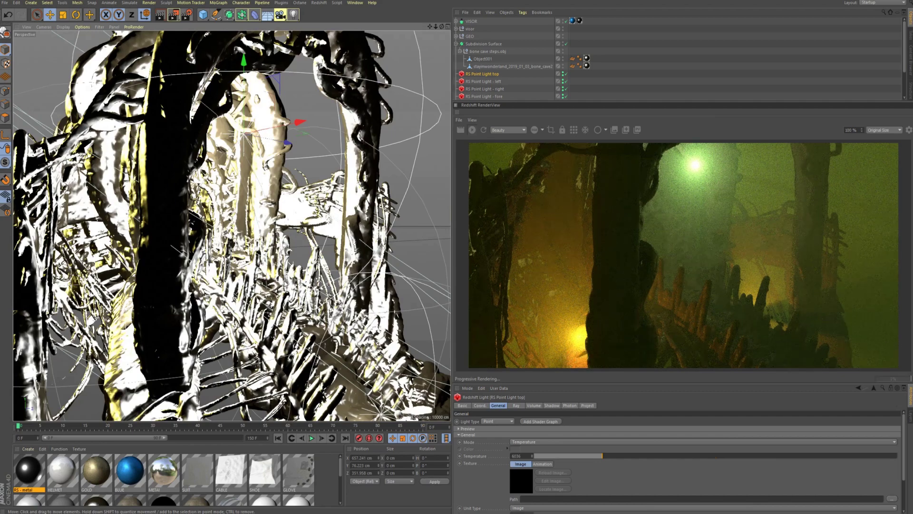
{"action": "mouse_move", "coordinate": [284, 283]}
{"action": "left_mouse_down", "text": "alt"}
{"action": "mouse_move", "coordinate": [261, 277]}
{"action": "mouse_move", "coordinate": [304, 270]}
{"action": "mouse_move", "coordinate": [290, 269]}
{"action": "left_mouse_up", "text": "alt"}
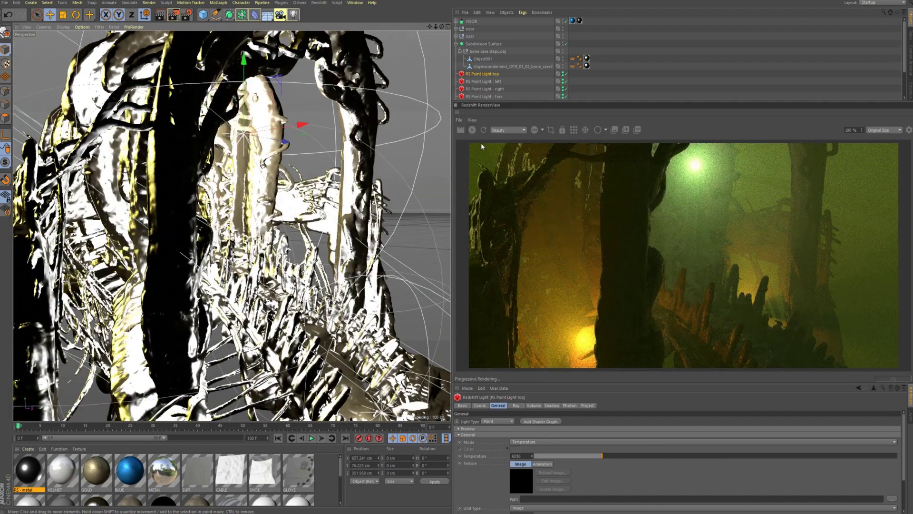
Stop the Redshift render, switch to SHOT1.psd in Photoshop and enlarge the layer list to fit the whole stack.
{"action": "left_click", "coordinate": [473, 131]}
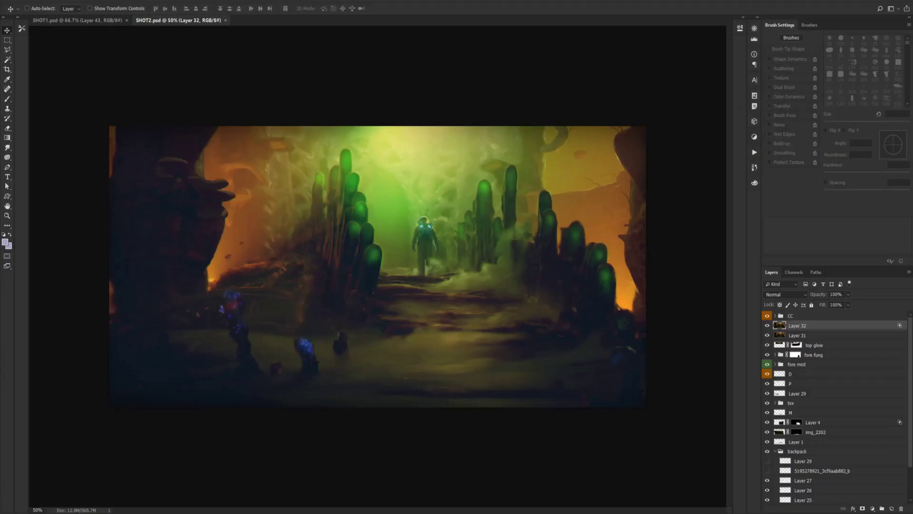
{"action": "left_click", "coordinate": [78, 20]}
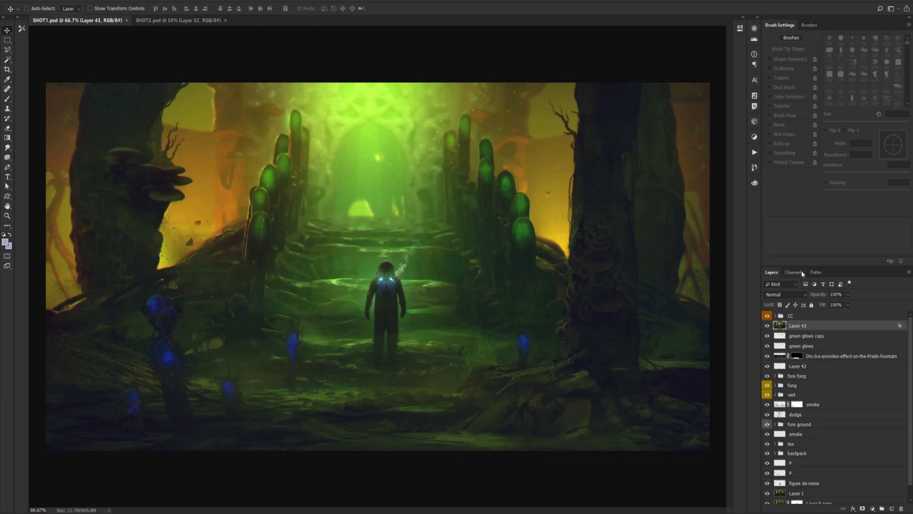
{"action": "left_click_drag", "start_coordinate": [818, 264], "coordinate": [818, 239]}
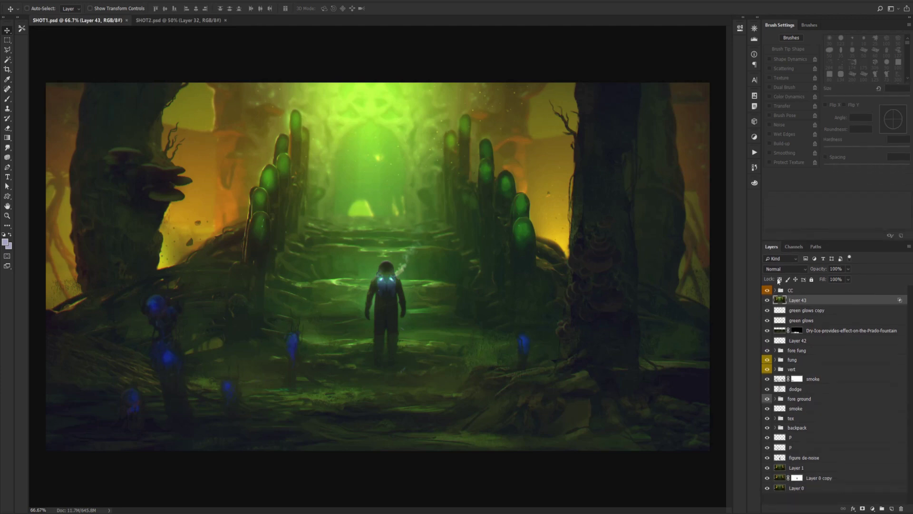
Hide every layer above Layer 0 and bring back Layer 0 copy, Layer 1, figure de-noise and the lower P layer.
{"action": "left_click_drag", "start_coordinate": [767, 291], "coordinate": [767, 479]}
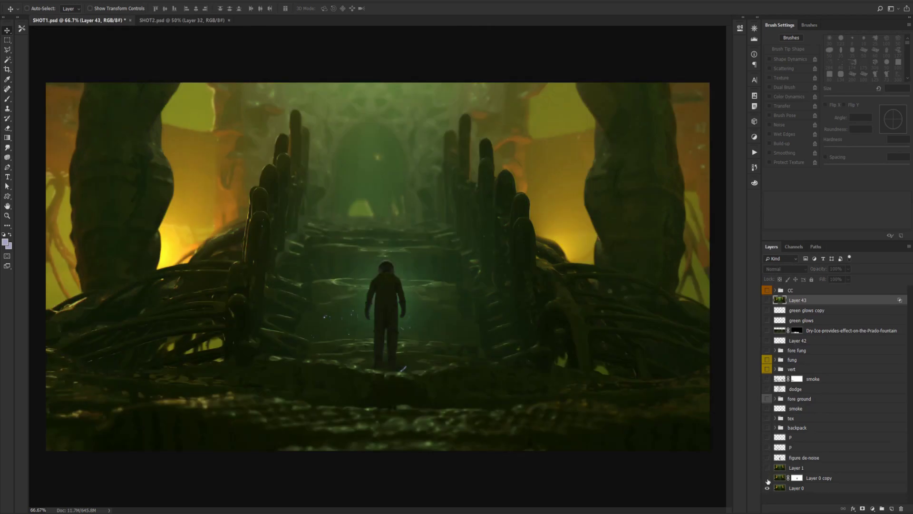
{"action": "left_click_drag", "start_coordinate": [767, 479], "coordinate": [769, 459]}
{"action": "left_click", "coordinate": [767, 448]}
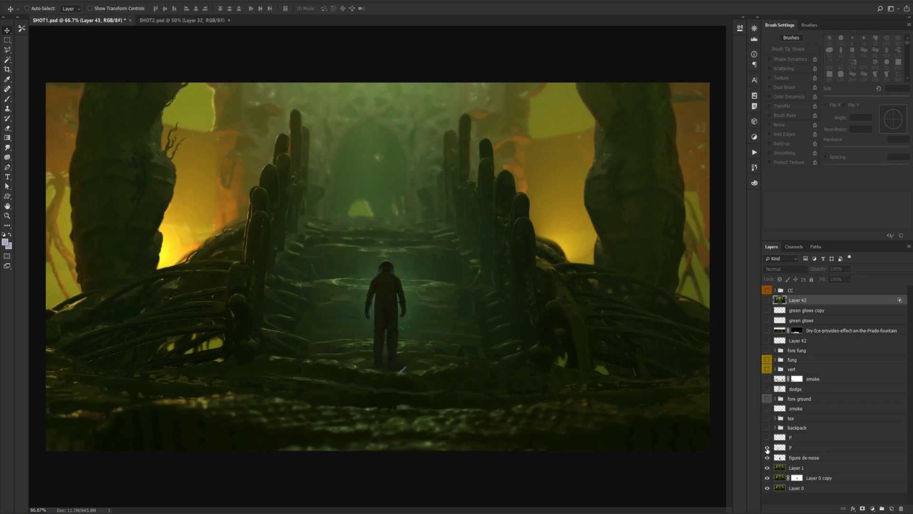
Show both P layers, toggling the lower one repeatedly to compare the painted details with the render.
{"action": "left_click", "coordinate": [767, 448]}
{"action": "left_click_drag", "start_coordinate": [767, 448], "coordinate": [767, 439]}
{"action": "left_click", "coordinate": [767, 448]}
{"action": "left_click", "coordinate": [767, 448]}
{"action": "left_click", "coordinate": [765, 448]}
{"action": "left_click", "coordinate": [766, 448]}
{"action": "left_click", "coordinate": [766, 448]}
{"action": "left_click", "coordinate": [765, 448]}
Show the backpack and tex groups, the lower smoke layer and the fore ground group, comparing the image with and without the smoke.
{"action": "left_click", "coordinate": [767, 428]}
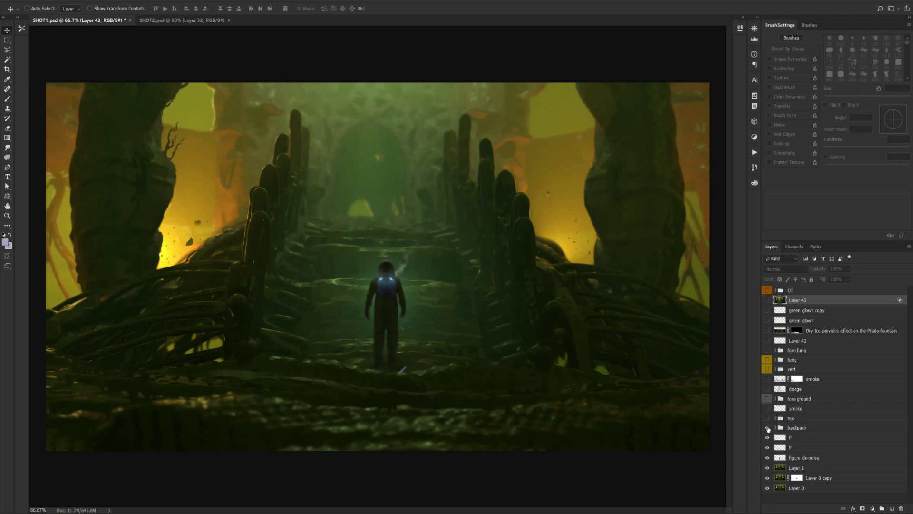
{"action": "left_click", "coordinate": [767, 418]}
{"action": "left_click", "coordinate": [767, 408]}
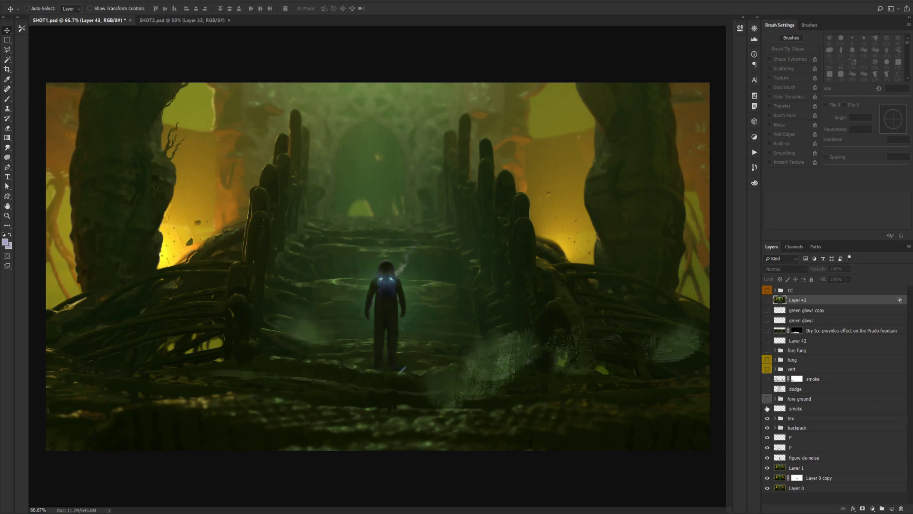
{"action": "left_click", "coordinate": [767, 408]}
{"action": "left_click", "coordinate": [767, 408]}
{"action": "left_click", "coordinate": [767, 398]}
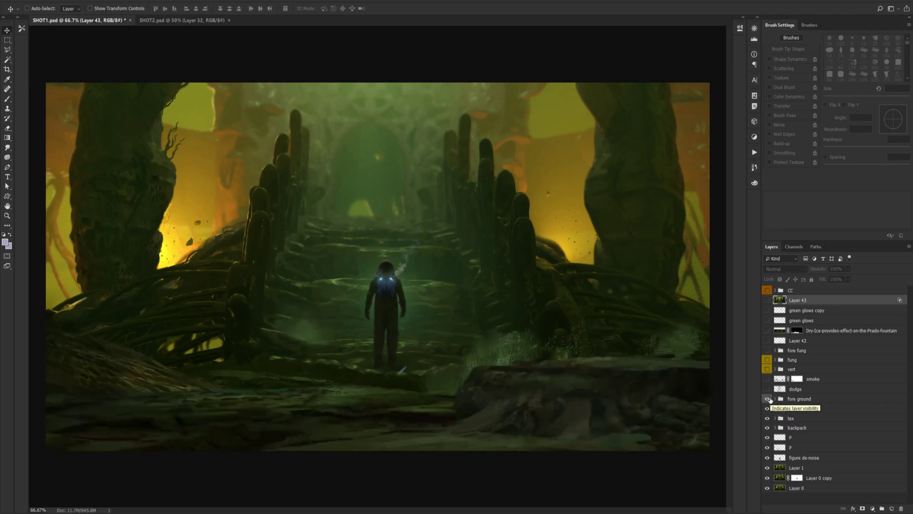
Expand the fore ground group and toggle Layer 22 and Layer 18 to examine what they add.
{"action": "left_click", "coordinate": [775, 399]}
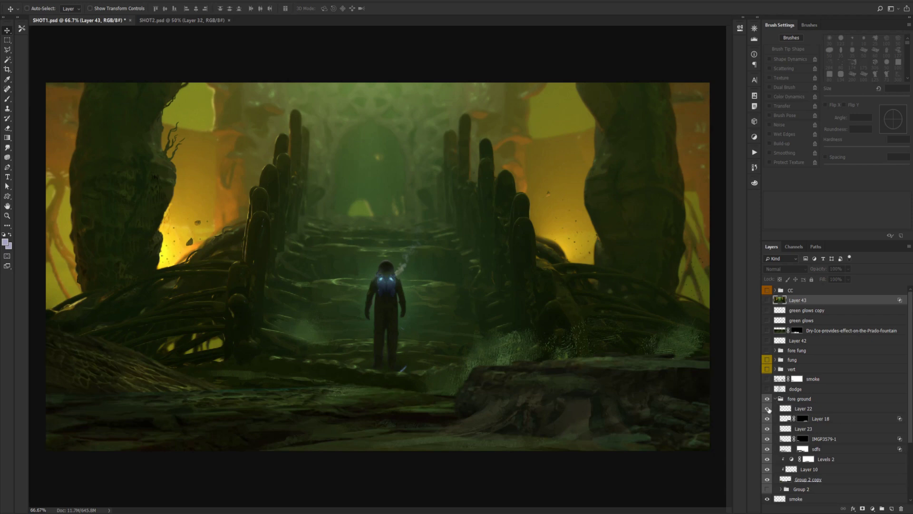
{"action": "left_click", "coordinate": [767, 408]}
{"action": "left_click", "coordinate": [767, 418]}
{"action": "left_click", "coordinate": [767, 418]}
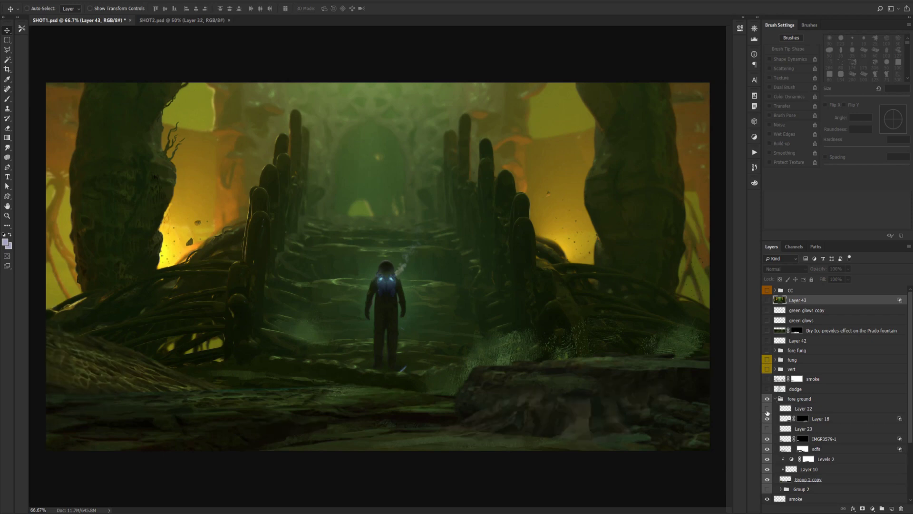
{"action": "left_click", "coordinate": [767, 408]}
{"action": "left_click", "coordinate": [772, 399]}
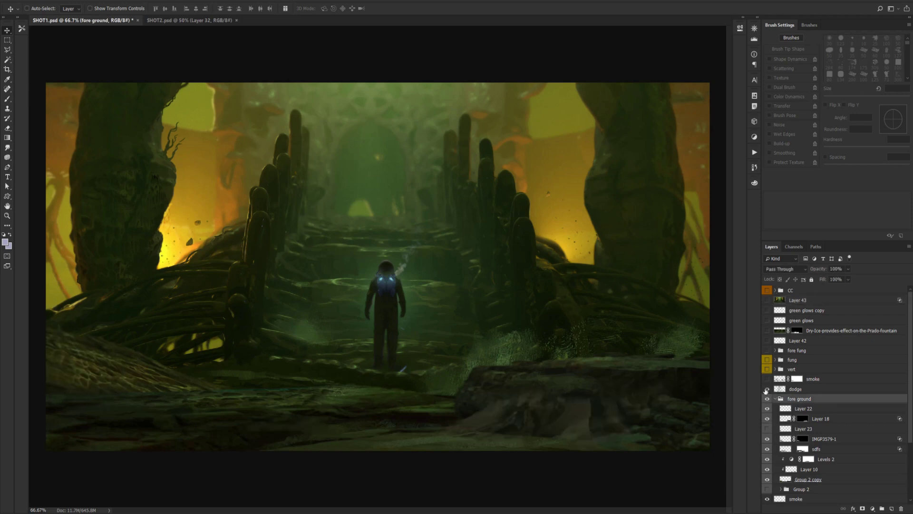
Show the dodge layer, comparing the image with and without its brightening.
{"action": "left_click", "coordinate": [767, 388]}
{"action": "left_click", "coordinate": [767, 389]}
{"action": "left_click", "coordinate": [766, 389]}
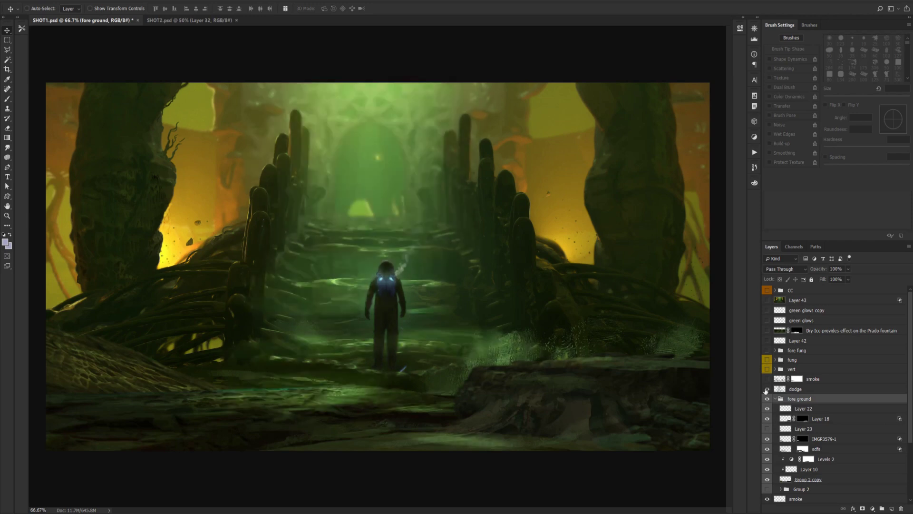
Hide the dodge layer and toggle the fore ground group to compare the image with and without the foreground rocks.
{"action": "left_click", "coordinate": [767, 389]}
{"action": "key", "text": "ctrl+minus"}
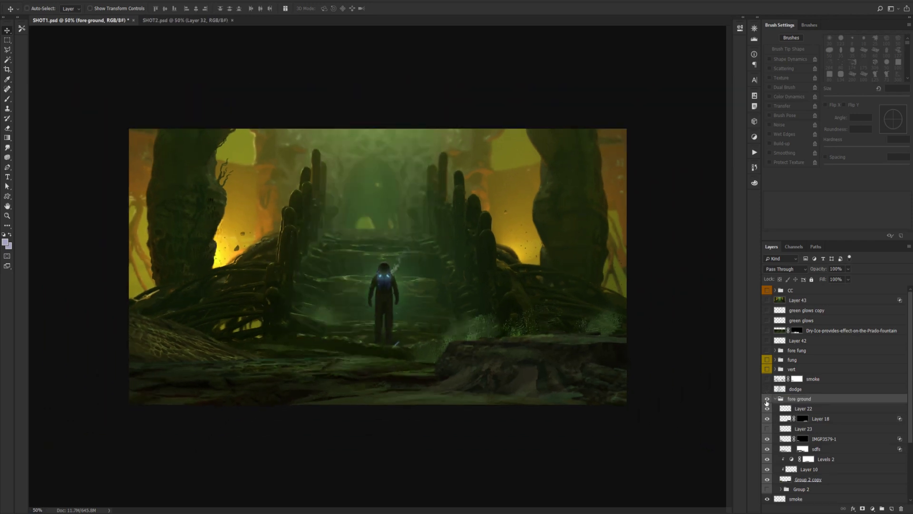
{"action": "left_click", "coordinate": [767, 399]}
{"action": "left_click", "coordinate": [767, 399]}
{"action": "left_click", "coordinate": [767, 399]}
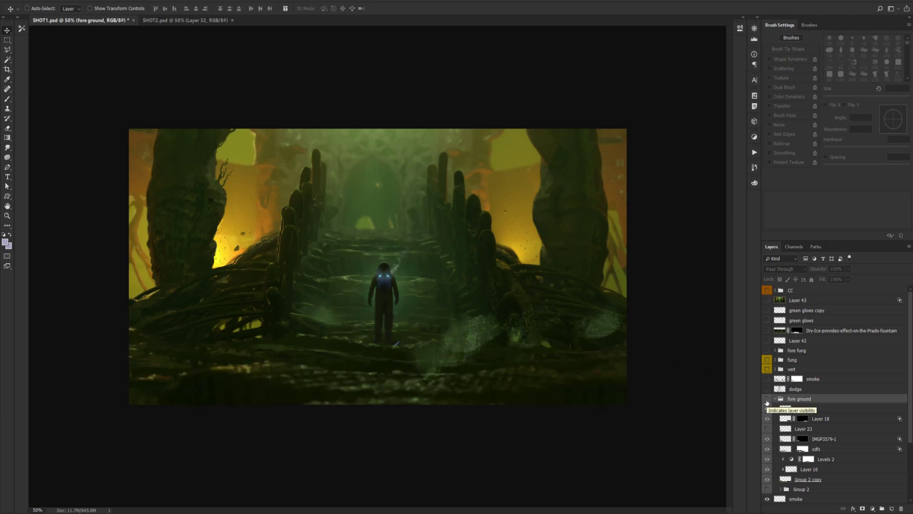
{"action": "left_click", "coordinate": [766, 399]}
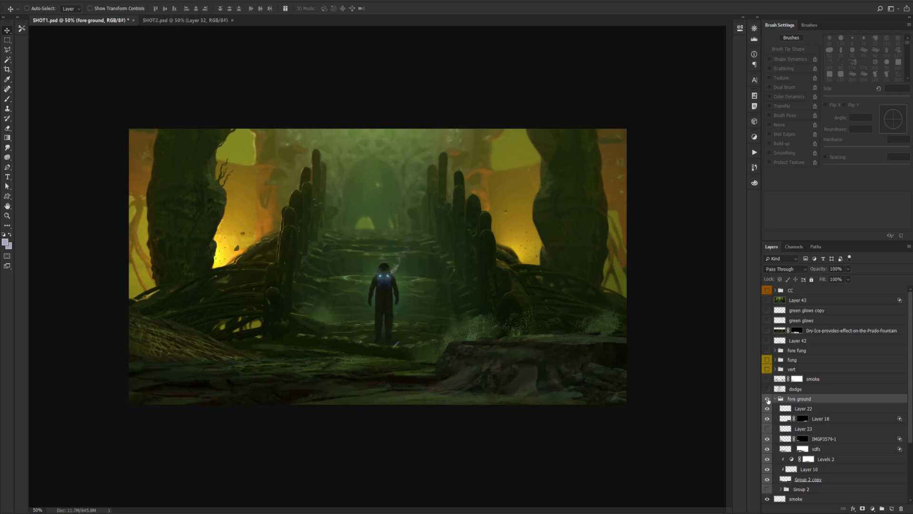
Show the dodge layer, the upper smoke layer and the vert group, comparing the image with and without the large trunk.
{"action": "left_click", "coordinate": [767, 389]}
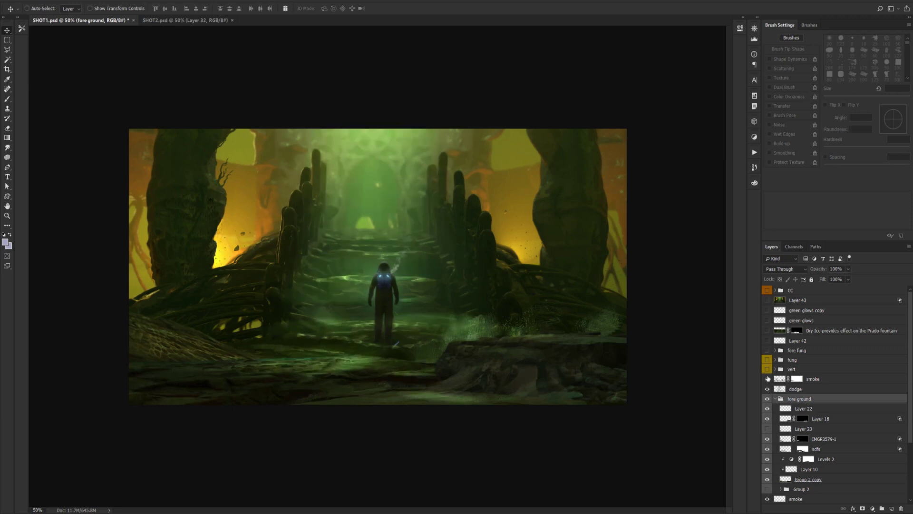
{"action": "left_click", "coordinate": [768, 379]}
{"action": "left_click", "coordinate": [767, 370]}
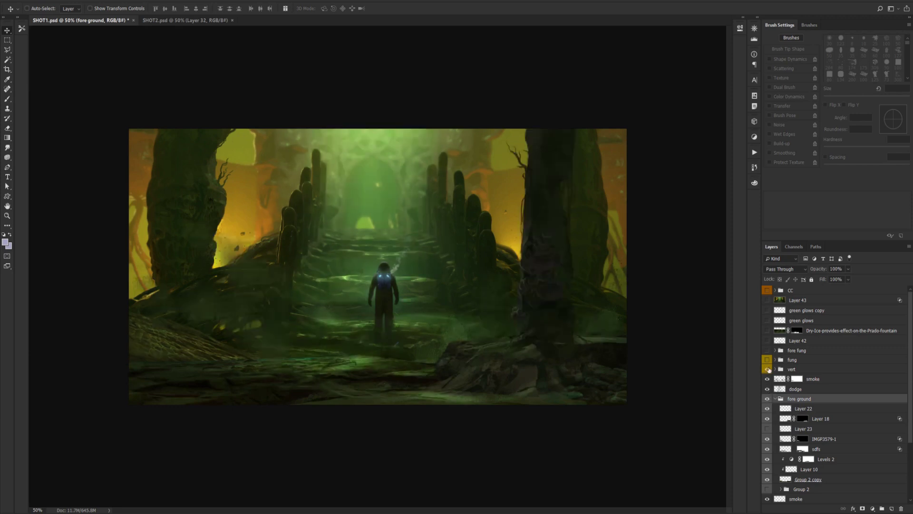
{"action": "left_click", "coordinate": [767, 370]}
{"action": "left_click", "coordinate": [767, 370]}
{"action": "left_click", "coordinate": [767, 370]}
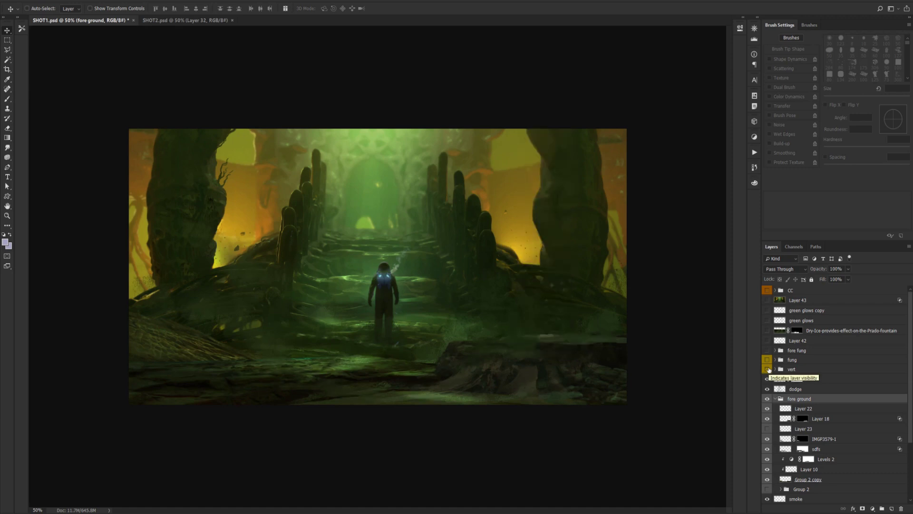
{"action": "left_click", "coordinate": [767, 369]}
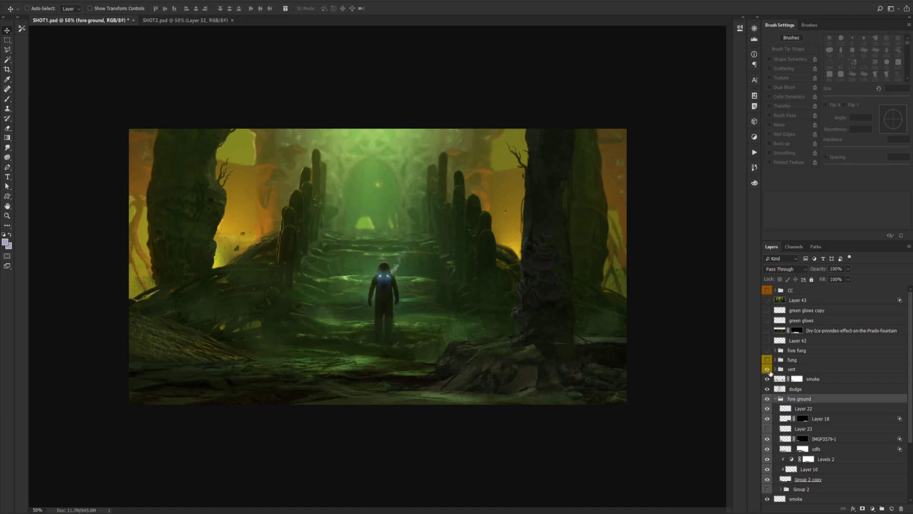
Show the fung group, toggling it and the vert group to compare how each frames the scene.
{"action": "left_click", "coordinate": [767, 360]}
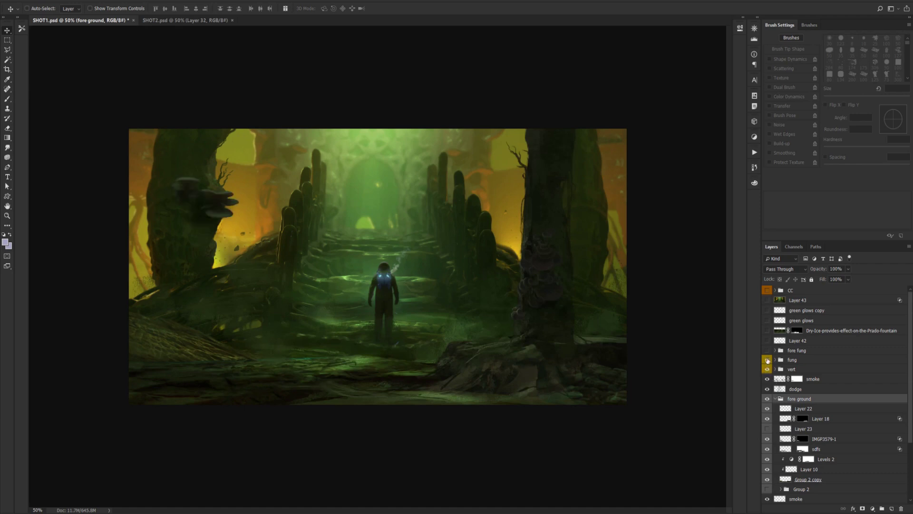
{"action": "left_click", "coordinate": [768, 361]}
{"action": "left_click", "coordinate": [769, 361]}
{"action": "left_click", "coordinate": [766, 370]}
{"action": "left_click", "coordinate": [766, 370]}
{"action": "left_click", "coordinate": [766, 361]}
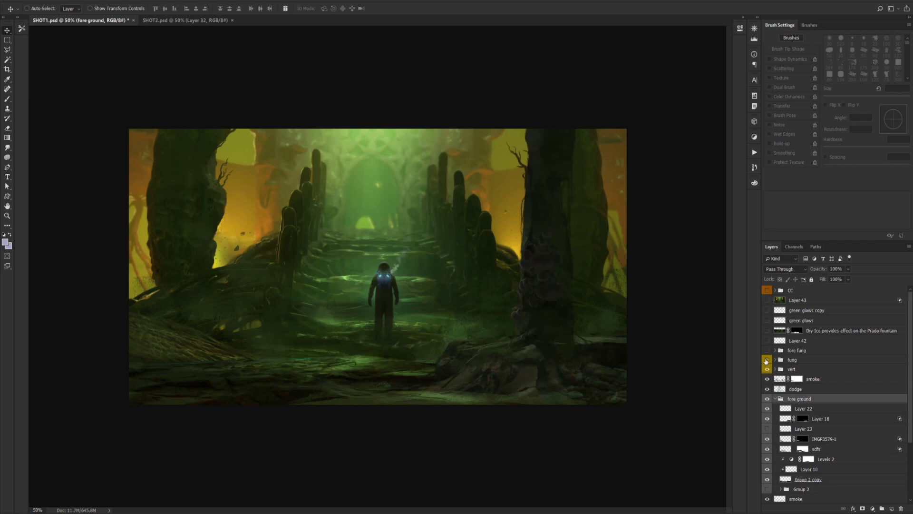
{"action": "left_click", "coordinate": [766, 361]}
{"action": "left_click", "coordinate": [767, 361]}
{"action": "left_click", "coordinate": [767, 360]}
{"action": "left_click", "coordinate": [767, 370]}
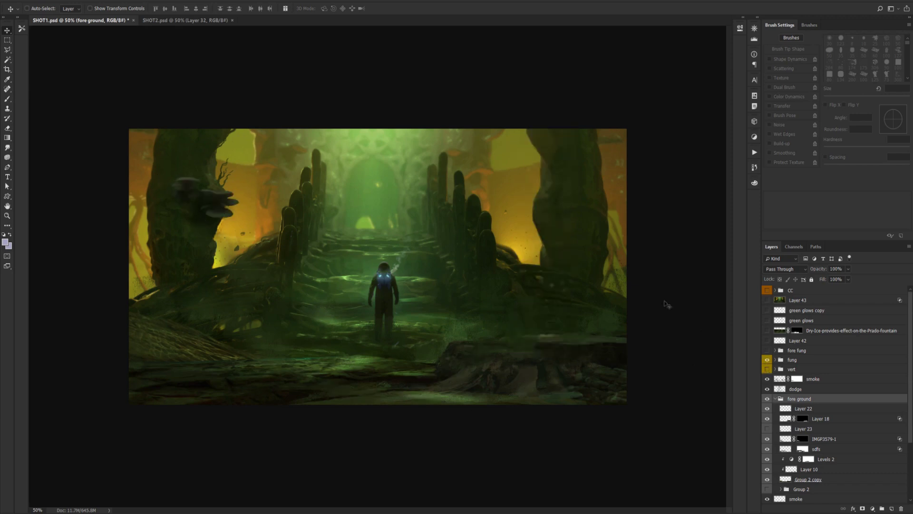
{"action": "left_click", "coordinate": [767, 370]}
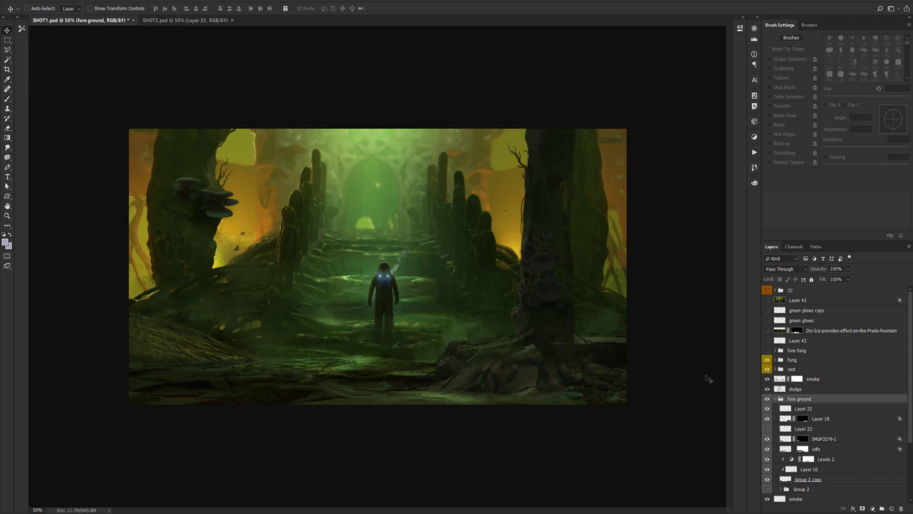
Show the fore fung group, Layer 42 and the Dry-Ice fountain photo layer.
{"action": "left_click", "coordinate": [768, 351]}
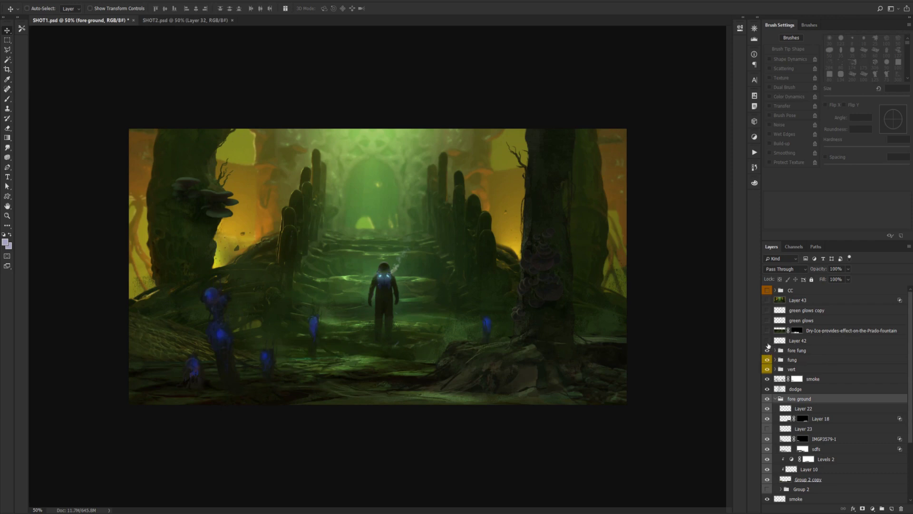
{"action": "left_click", "coordinate": [767, 341]}
{"action": "left_click", "coordinate": [767, 330]}
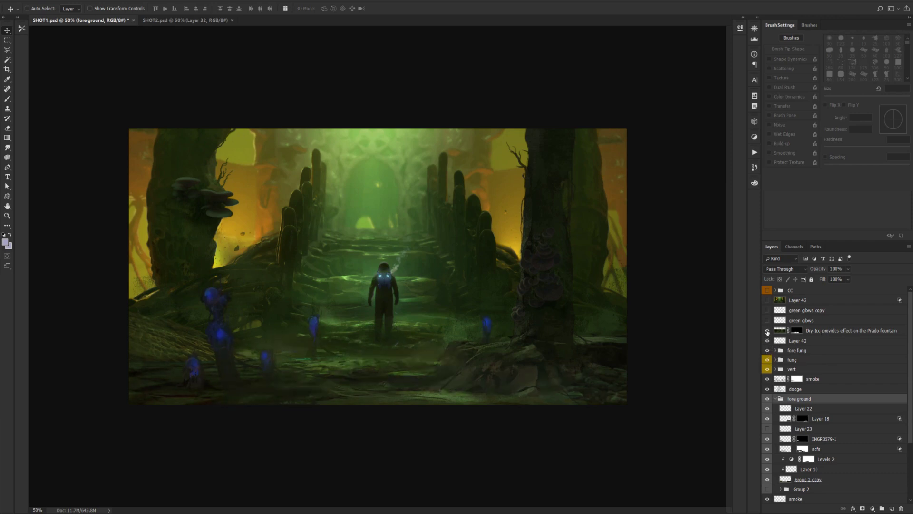
Show the green glows and green glows copy layers, comparing the stalks with and without the first glow.
{"action": "left_click", "coordinate": [768, 322]}
{"action": "left_click", "coordinate": [767, 322]}
{"action": "left_click", "coordinate": [768, 323]}
{"action": "left_click", "coordinate": [767, 322]}
{"action": "left_click", "coordinate": [768, 321]}
{"action": "left_click", "coordinate": [768, 311]}
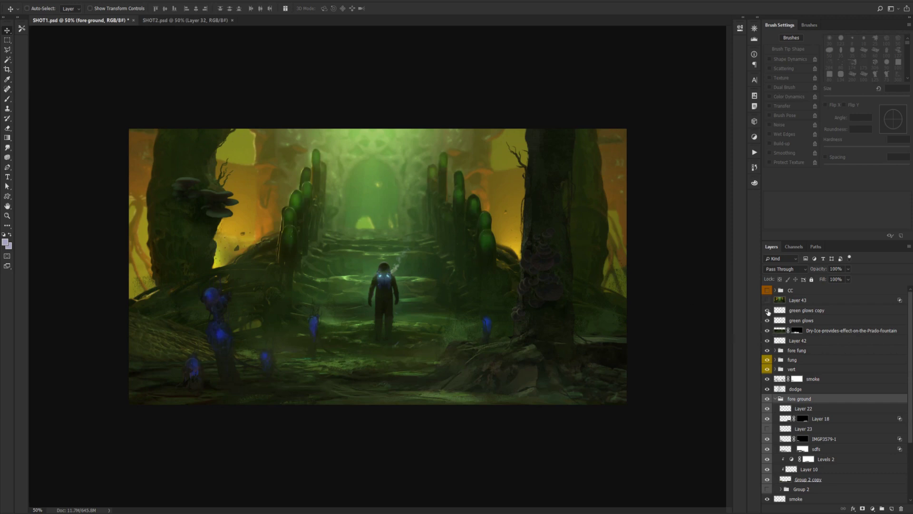
Show Layer 43 and the CC group, expand the group and make its Layer 2 visible.
{"action": "left_click", "coordinate": [767, 300]}
{"action": "left_click", "coordinate": [767, 290]}
{"action": "left_click", "coordinate": [775, 291]}
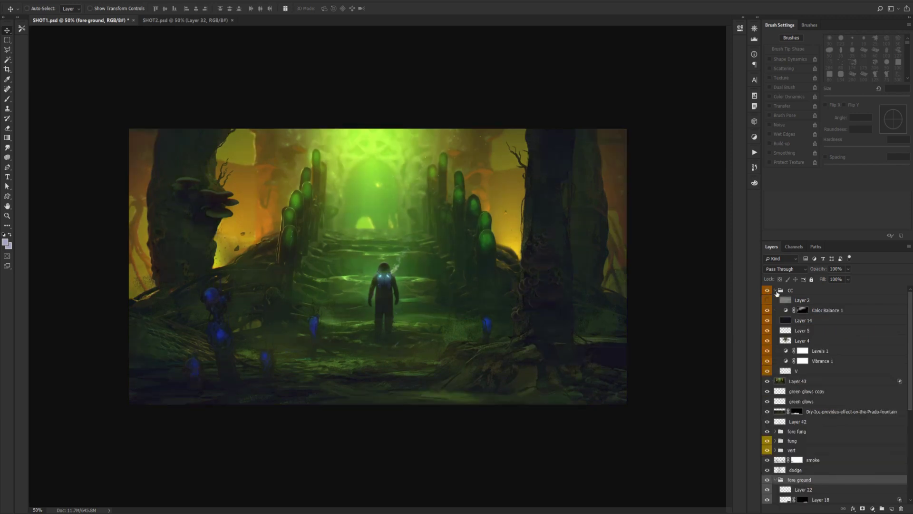
{"action": "left_click", "coordinate": [794, 291]}
{"action": "left_click", "coordinate": [768, 300]}
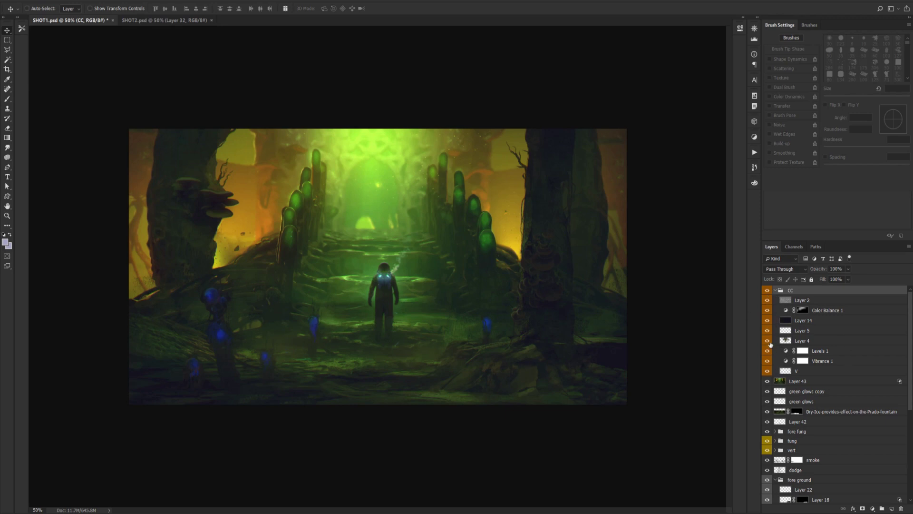
Toggle Layer 4, the whole CC group and Layer 14 to examine what the colour correction adds.
{"action": "left_click", "coordinate": [768, 341]}
{"action": "left_click", "coordinate": [767, 341]}
{"action": "left_click", "coordinate": [768, 341]}
{"action": "left_click", "coordinate": [767, 341]}
{"action": "left_click", "coordinate": [767, 291]}
{"action": "left_click", "coordinate": [768, 291]}
{"action": "left_click", "coordinate": [768, 321]}
Switch to SHOT2.psd and hide its paint-over layers from the CC group down through the backpack contents.
{"action": "left_click", "coordinate": [150, 21]}
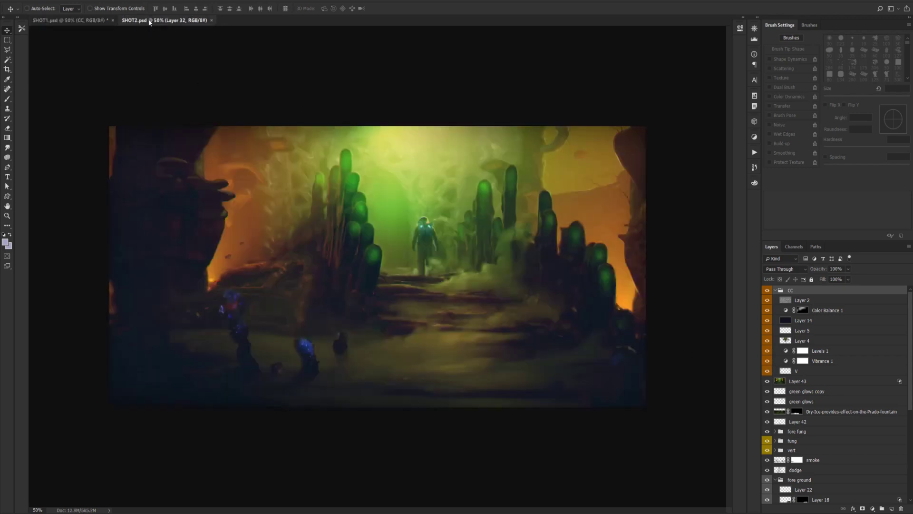
{"action": "left_click_drag", "start_coordinate": [767, 290], "coordinate": [771, 378]}
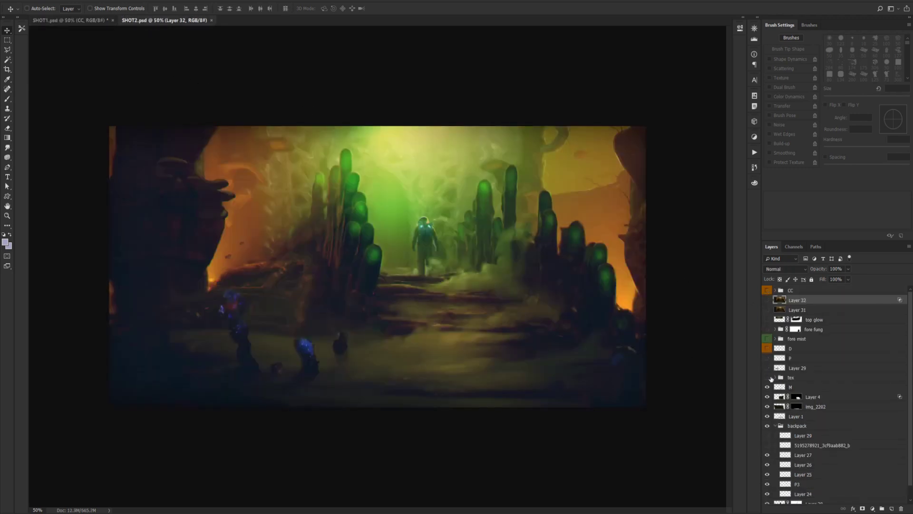
{"action": "left_click", "coordinate": [767, 493]}
{"action": "left_click", "coordinate": [768, 503]}
{"action": "scroll", "coordinate": [768, 501], "scroll_direction": "down", "scroll_amount": 1}
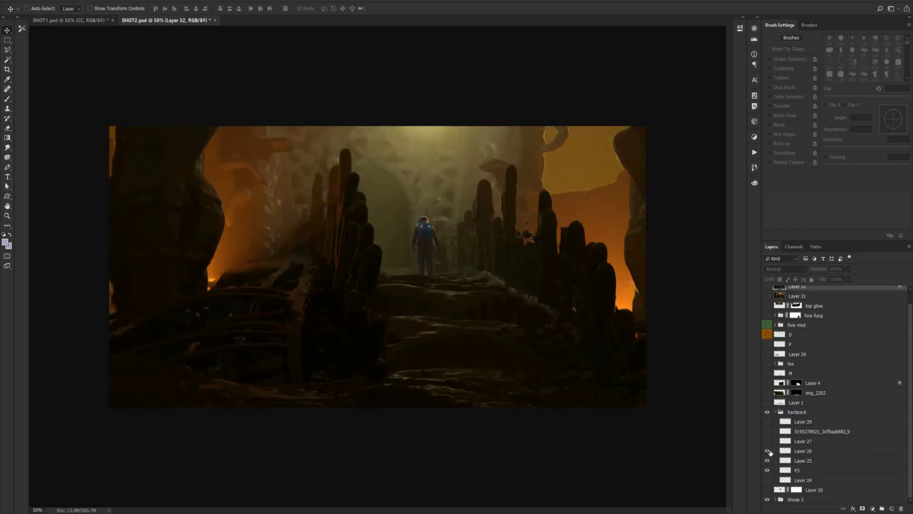
{"action": "left_click_drag", "start_coordinate": [767, 451], "coordinate": [767, 461]}
{"action": "left_click", "coordinate": [767, 471]}
{"action": "left_click", "coordinate": [767, 490]}
{"action": "left_click", "coordinate": [767, 460]}
{"action": "left_click", "coordinate": [768, 451]}
{"action": "left_click", "coordinate": [767, 441]}
{"action": "left_click", "coordinate": [767, 431]}
Toggle Layer 29 inside the backpack group repeatedly to compare the image with and without it.
{"action": "left_click", "coordinate": [768, 422]}
{"action": "left_click", "coordinate": [767, 422]}
{"action": "left_click", "coordinate": [768, 423]}
{"action": "left_click", "coordinate": [768, 422]}
{"action": "left_click", "coordinate": [767, 422]}
{"action": "left_click", "coordinate": [767, 422]}
{"action": "left_click", "coordinate": [767, 422]}
{"action": "left_click", "coordinate": [768, 422]}
{"action": "left_click", "coordinate": [767, 422]}
{"action": "left_click", "coordinate": [768, 422]}
Show Layer 1, img_2202, Layer 4, the M layer and the tex group.
{"action": "left_click", "coordinate": [767, 403]}
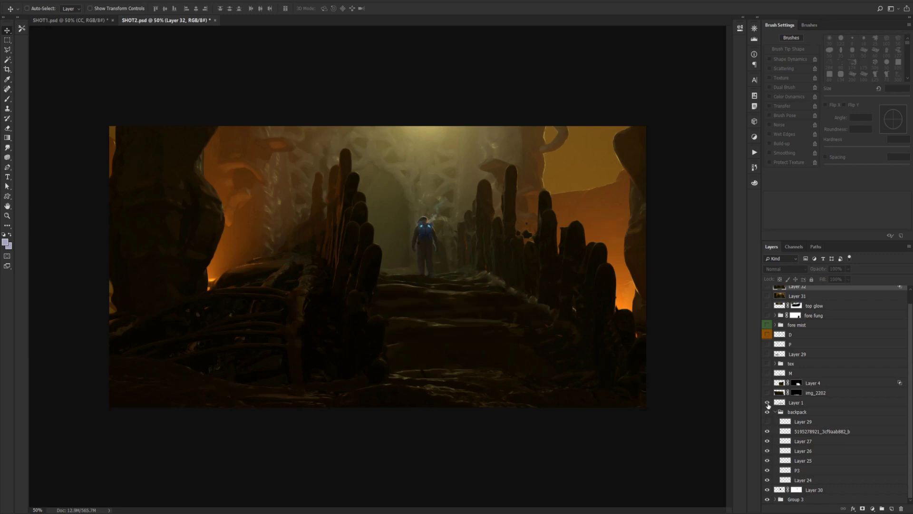
{"action": "left_click", "coordinate": [768, 393]}
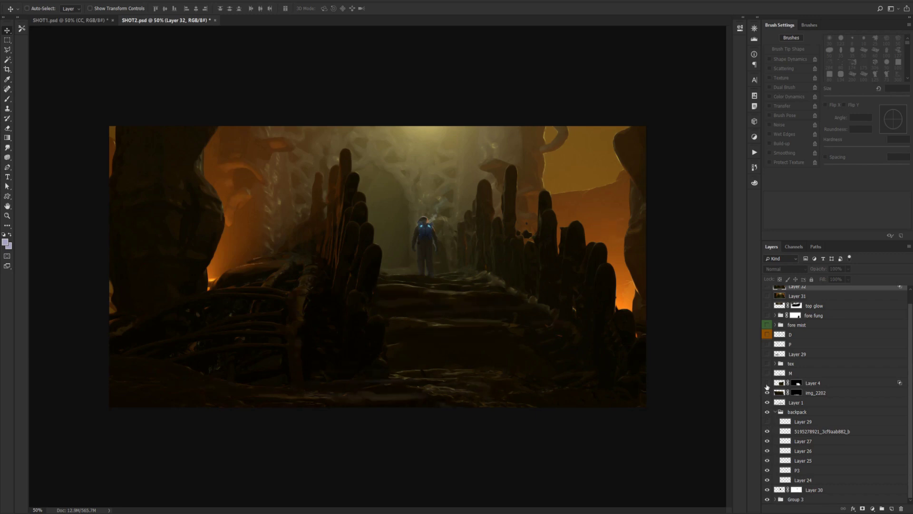
{"action": "left_click", "coordinate": [767, 383]}
{"action": "left_click", "coordinate": [767, 377]}
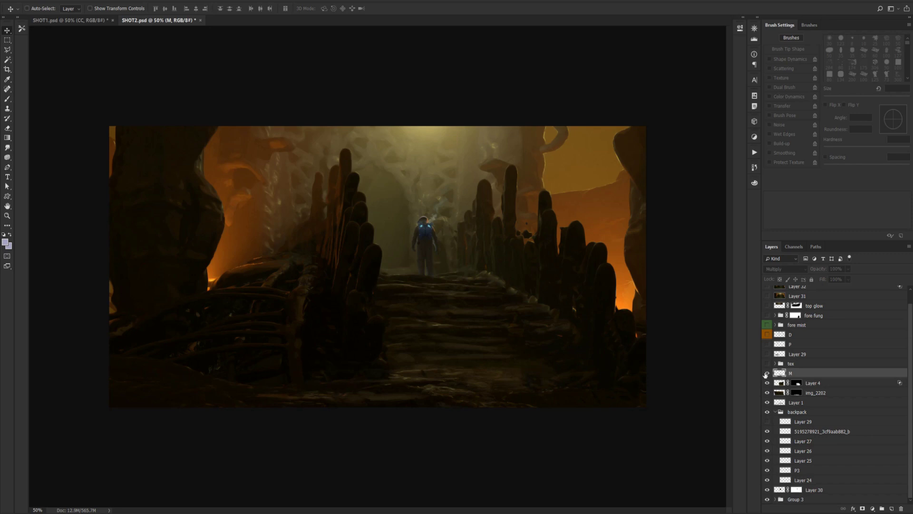
{"action": "left_click", "coordinate": [767, 373]}
{"action": "left_click", "coordinate": [767, 363]}
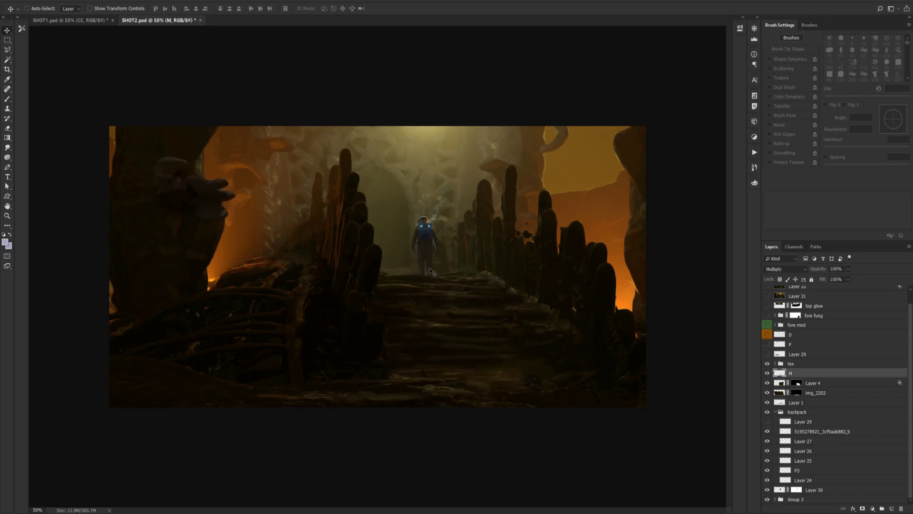
Check SHOT1.psd for comparison and show the upper Layer 29, P and D layers in SHOT2.psd.
{"action": "left_click", "coordinate": [72, 21]}
{"action": "left_click", "coordinate": [160, 21]}
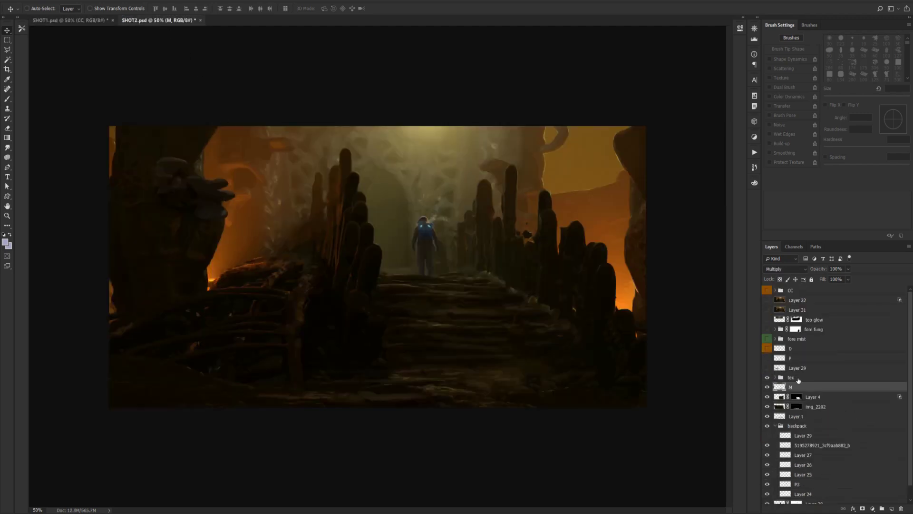
{"action": "left_click", "coordinate": [767, 368]}
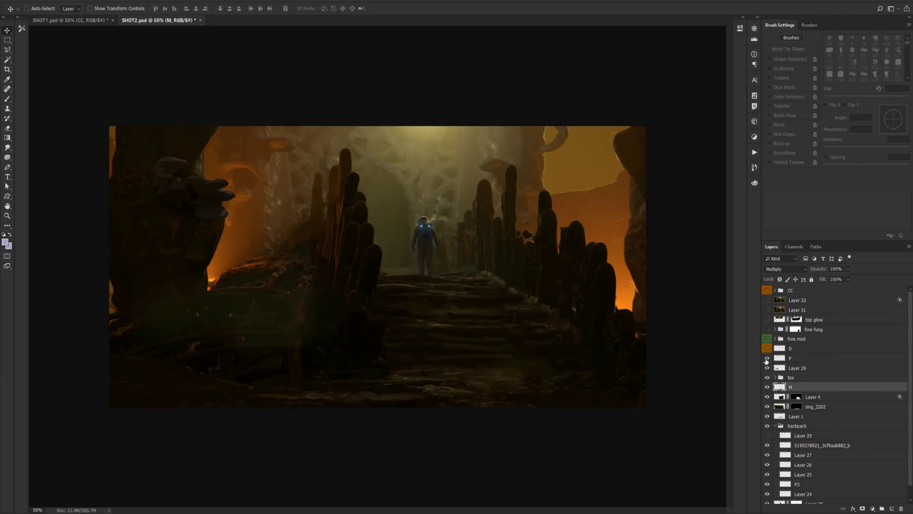
{"action": "left_click", "coordinate": [768, 358]}
{"action": "left_click", "coordinate": [767, 349]}
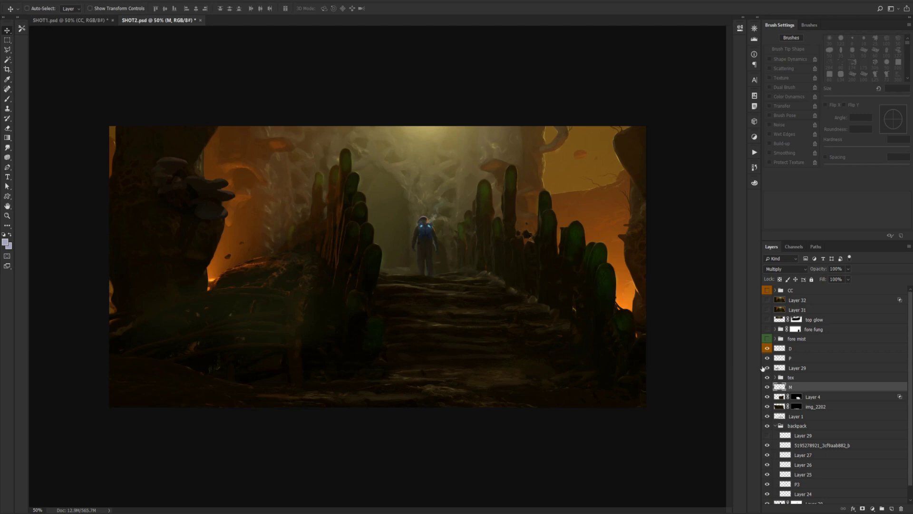
Show the fore mist and fore fung groups, comparing the image with and without each one.
{"action": "left_click", "coordinate": [767, 339]}
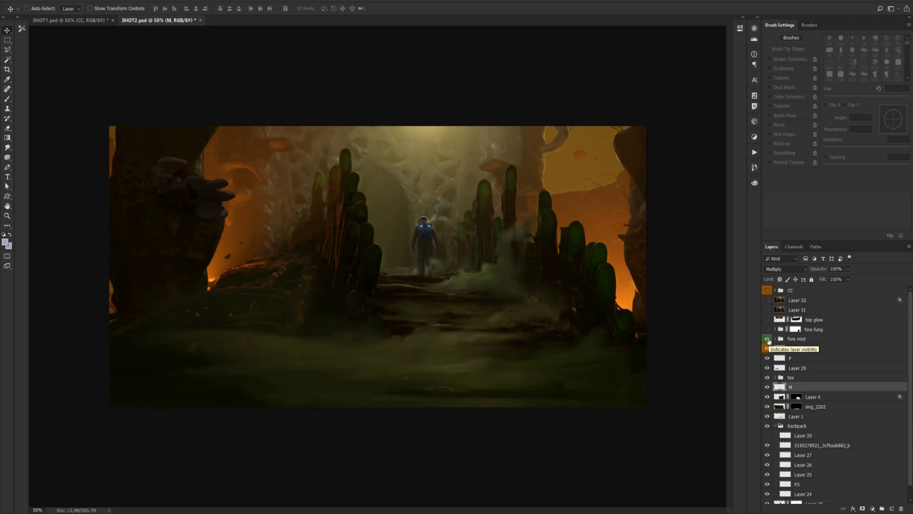
{"action": "left_click", "coordinate": [769, 341]}
{"action": "left_click", "coordinate": [768, 341]}
{"action": "left_click", "coordinate": [768, 329]}
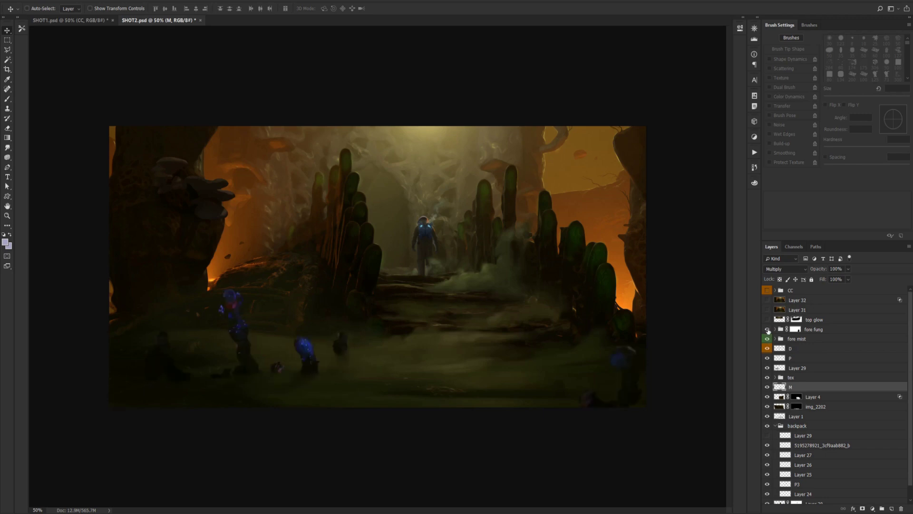
{"action": "left_click", "coordinate": [768, 330]}
{"action": "left_click", "coordinate": [768, 330]}
Show the top glow layer, Layer 31, Layer 32 and the CC group.
{"action": "left_click", "coordinate": [767, 319]}
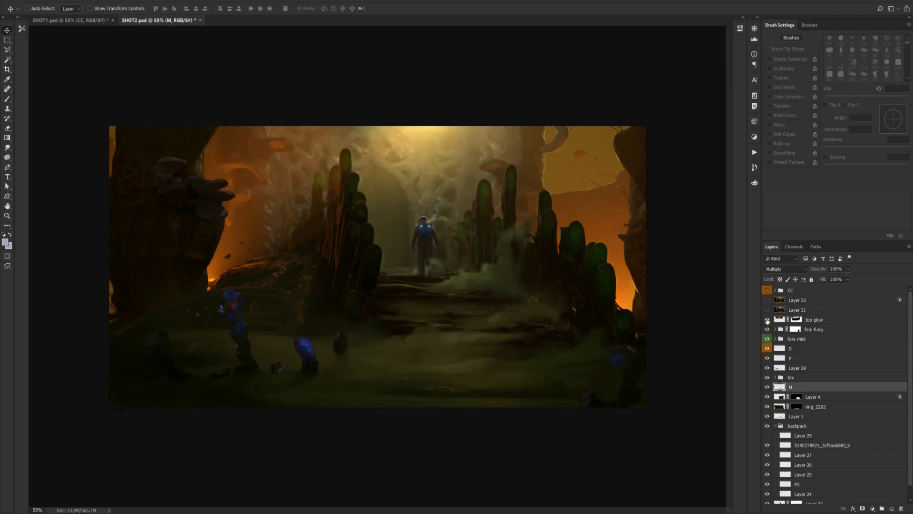
{"action": "left_click", "coordinate": [767, 310]}
{"action": "left_click", "coordinate": [768, 300]}
{"action": "left_click", "coordinate": [767, 291]}
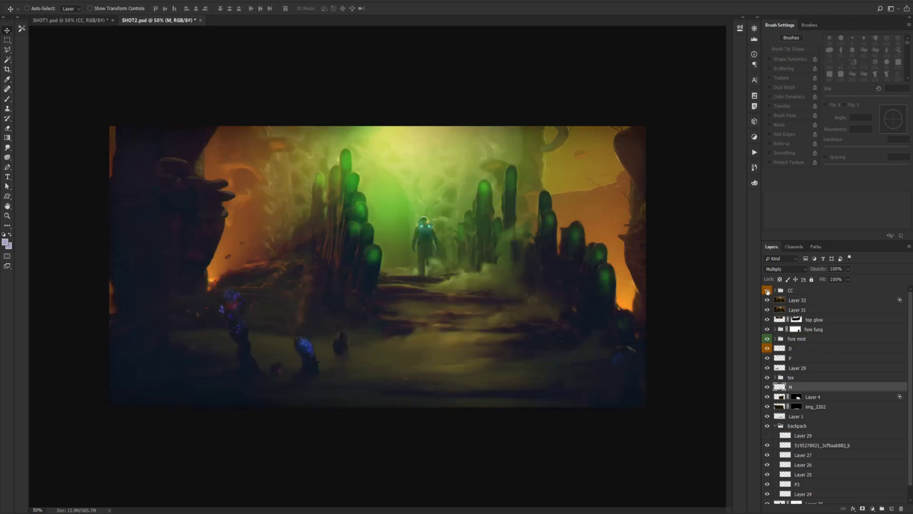
Toggle the CC group repeatedly to compare the image before and after colour correction, expanding it to inspect its layers.
{"action": "left_click", "coordinate": [767, 291]}
{"action": "left_click", "coordinate": [768, 290]}
{"action": "left_click", "coordinate": [767, 290]}
{"action": "left_click", "coordinate": [768, 290]}
{"action": "left_click", "coordinate": [775, 290]}
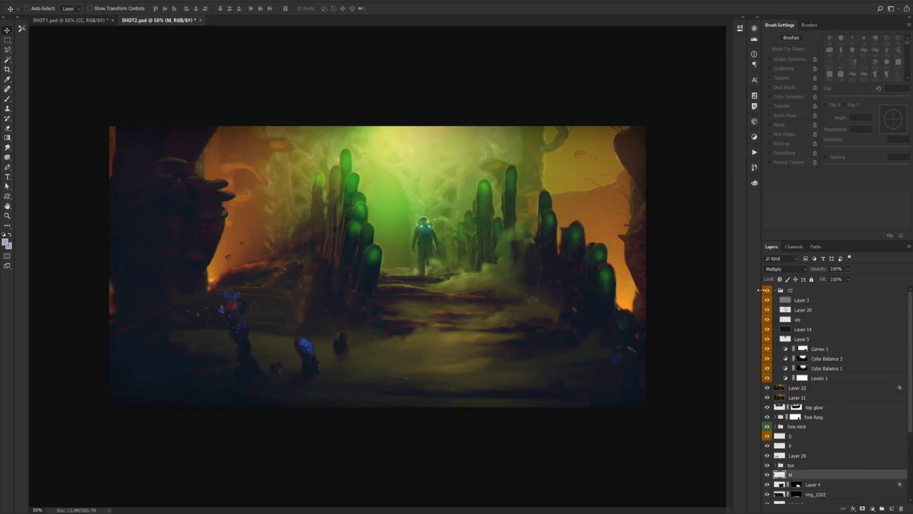
{"action": "left_click", "coordinate": [768, 290]}
{"action": "left_click", "coordinate": [767, 291]}
{"action": "left_click", "coordinate": [767, 290]}
{"action": "left_click", "coordinate": [768, 291]}
{"action": "left_click", "coordinate": [768, 291]}
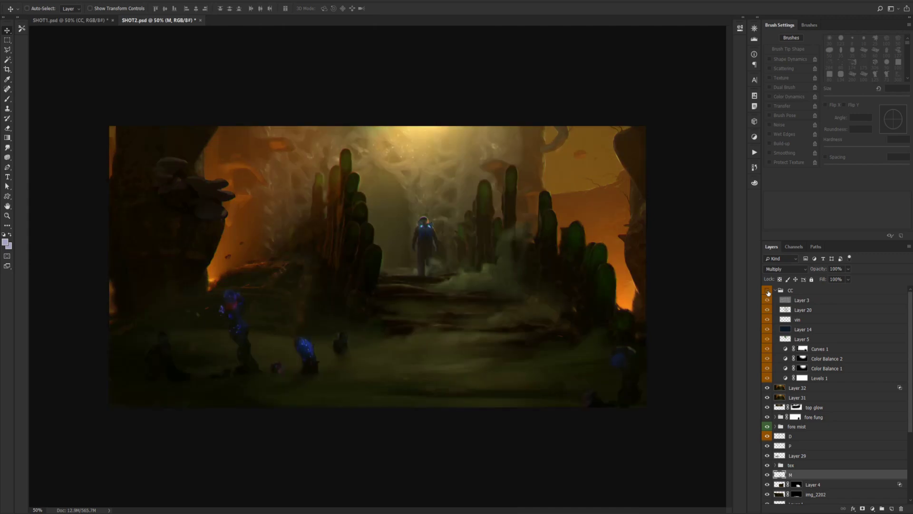
{"action": "left_click", "coordinate": [768, 291]}
{"action": "left_click", "coordinate": [768, 290]}
{"action": "left_click", "coordinate": [767, 291]}
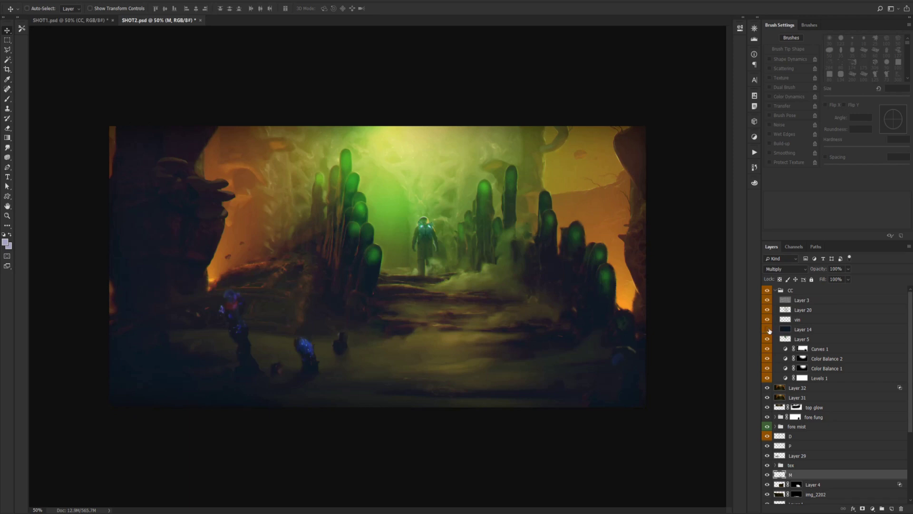
Toggle Layer 14 to examine its tint, collapse the CC group and compare the image without the colour correction.
{"action": "left_click", "coordinate": [768, 329]}
{"action": "left_click", "coordinate": [768, 330]}
{"action": "left_click", "coordinate": [767, 329]}
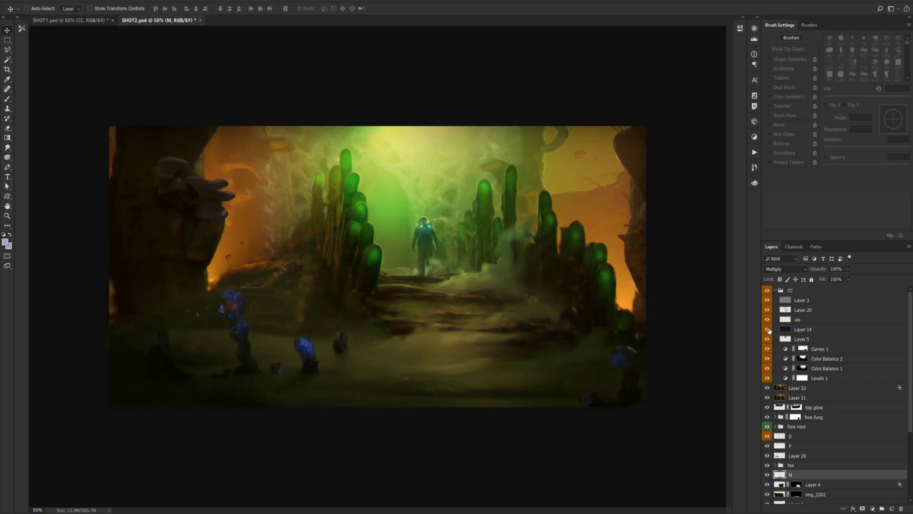
{"action": "left_click", "coordinate": [768, 329]}
{"action": "left_click", "coordinate": [774, 290]}
{"action": "left_click", "coordinate": [768, 291]}
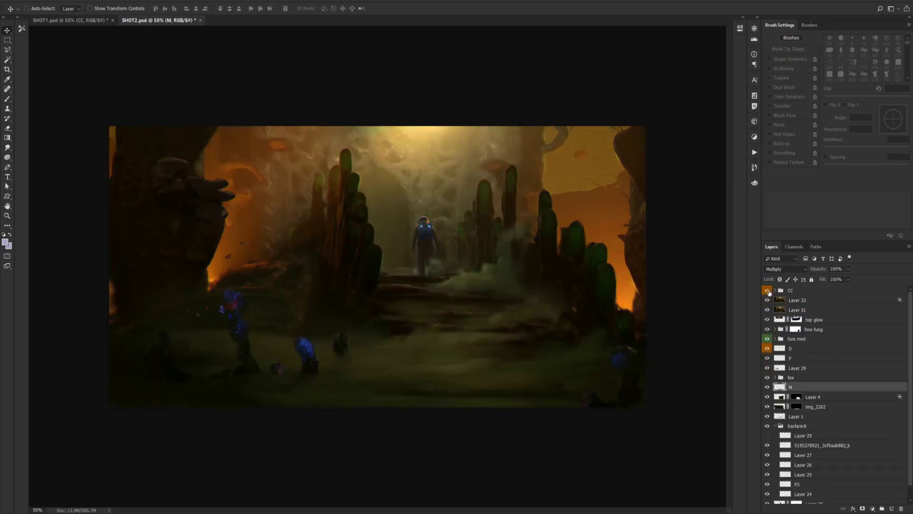
Show the CC group in SHOT2.psd again and compare the graded image with SHOT1.psd, ending on SHOT2.psd.
{"action": "left_click", "coordinate": [768, 290]}
{"action": "left_click", "coordinate": [100, 21]}
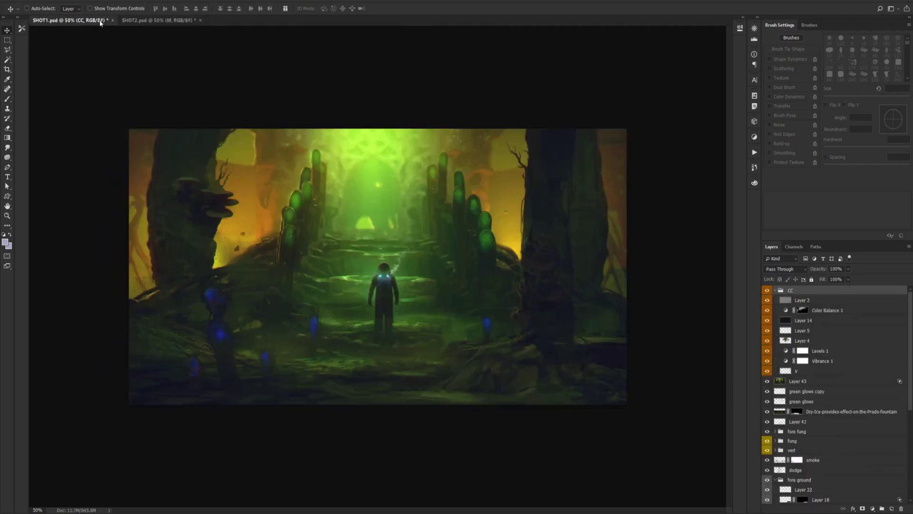
{"action": "left_click", "coordinate": [157, 20]}
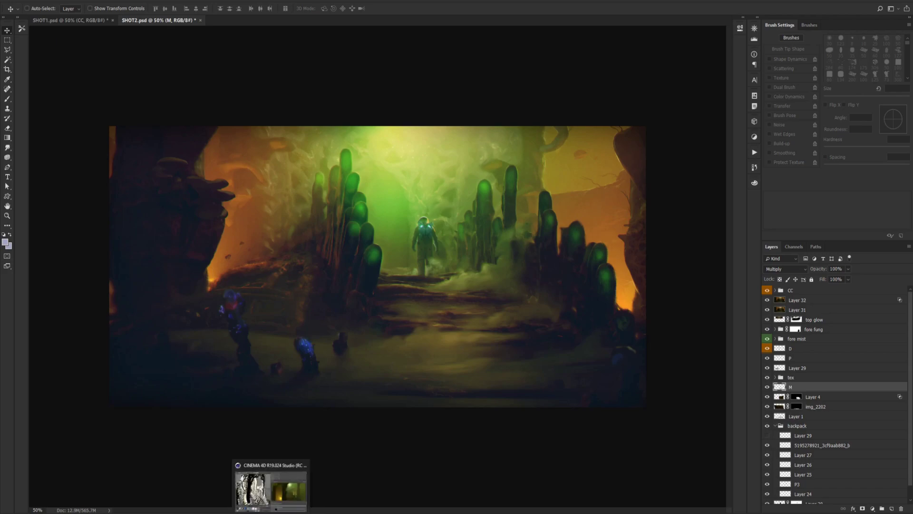
Switch to Cinema 4D to review the bone cave scene beside its Redshift render, and return to SHOT2.psd in Photoshop.
{"action": "left_click", "coordinate": [279, 505]}
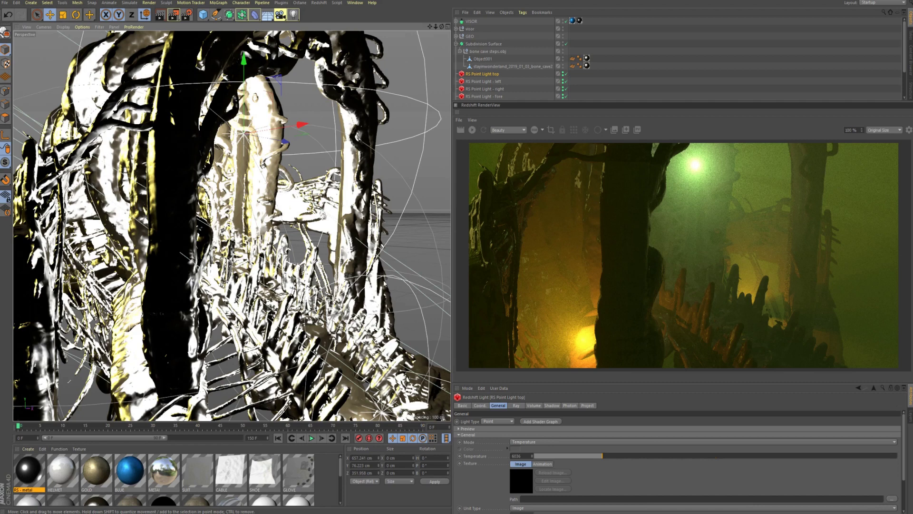
{"action": "left_click", "coordinate": [415, 327]}
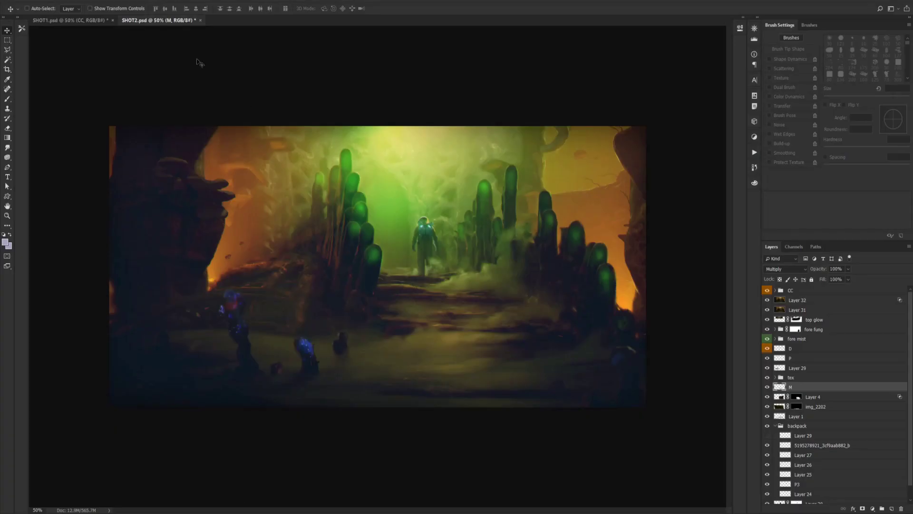
Open SHOT1.psd, collapse its CC group and compare the image with and without the colour correction.
{"action": "left_click", "coordinate": [84, 21]}
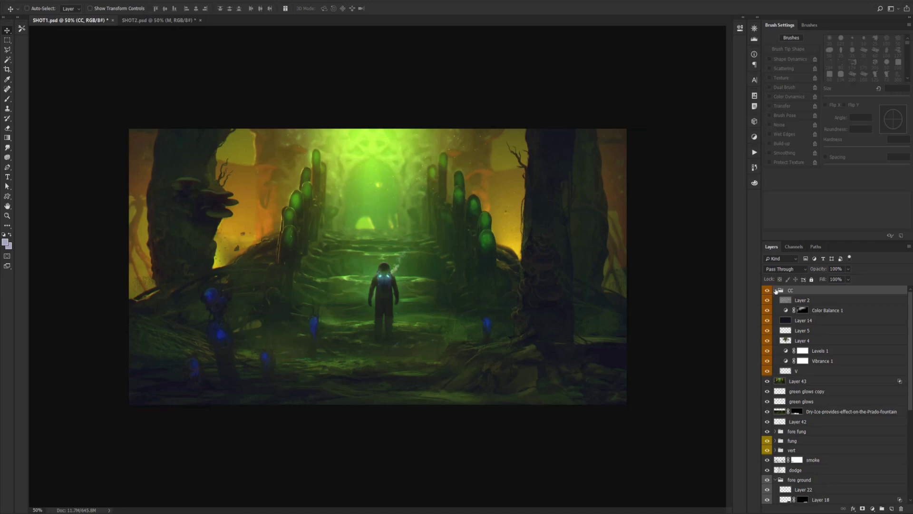
{"action": "left_click", "coordinate": [775, 290]}
{"action": "left_click", "coordinate": [768, 290]}
{"action": "left_click", "coordinate": [767, 291]}
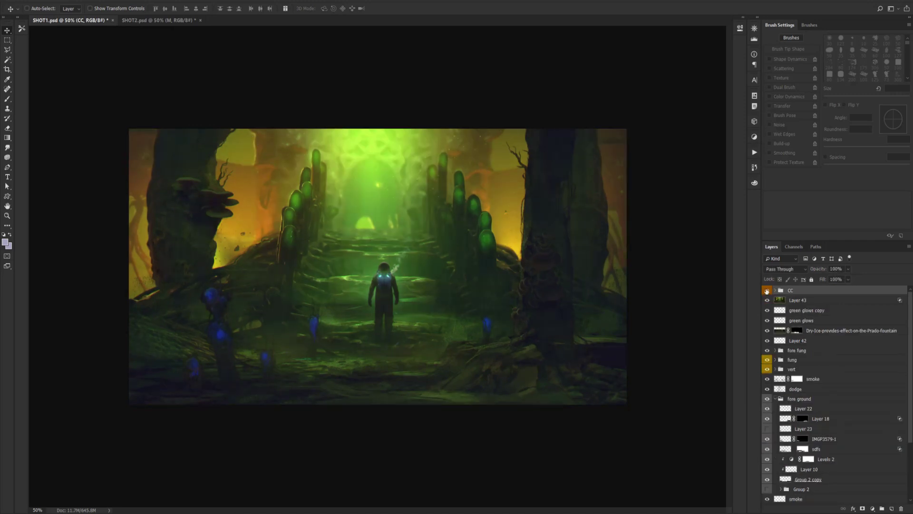